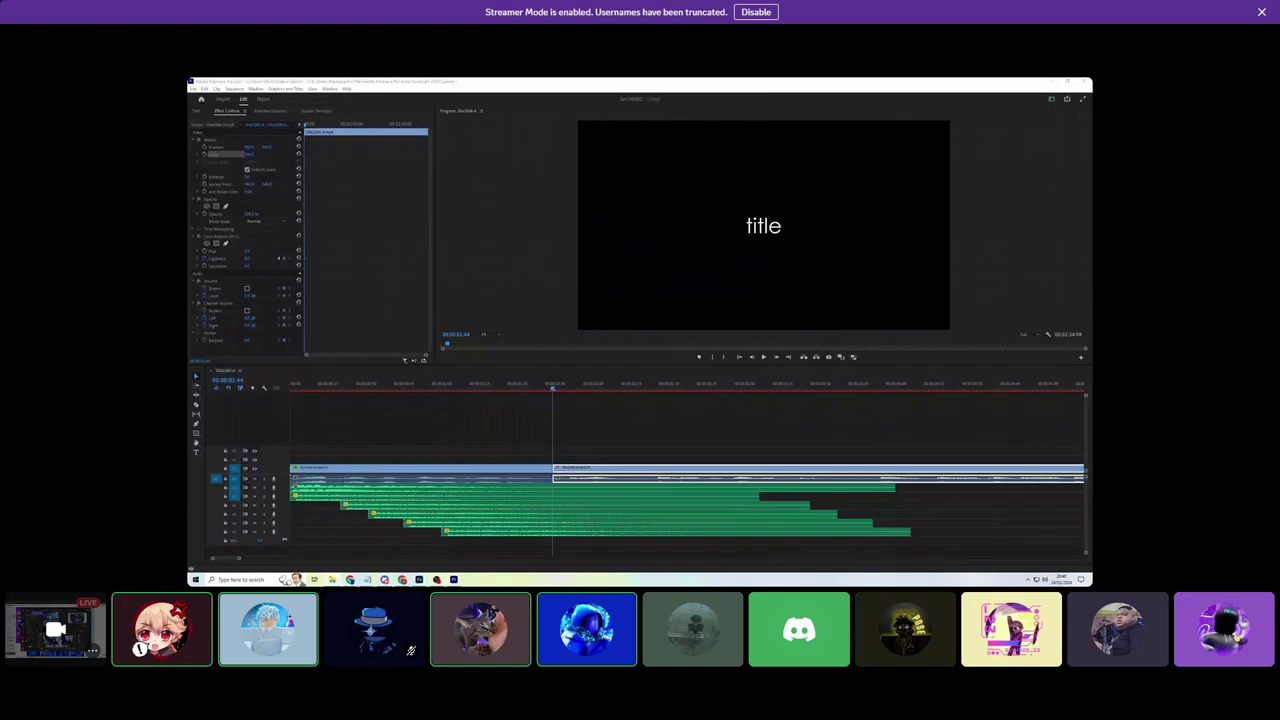
- Place an audio clip on the lowest audio track, starting after the other staggered sound clips, and play the section
{"action": "left_click_drag", "start_coordinate": [232, 500], "coordinate": [495, 540]}
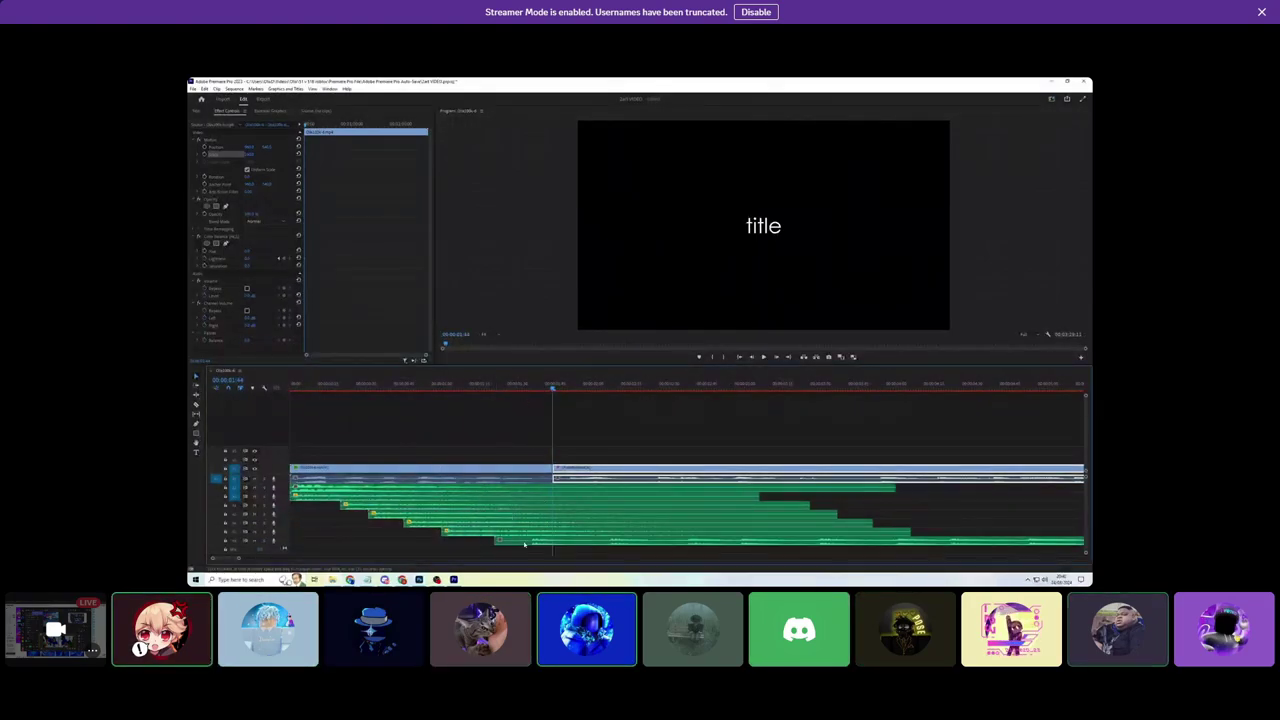
{"action": "left_click", "coordinate": [568, 542]}
{"action": "key", "text": "space"}
{"action": "left_click", "coordinate": [600, 477]}
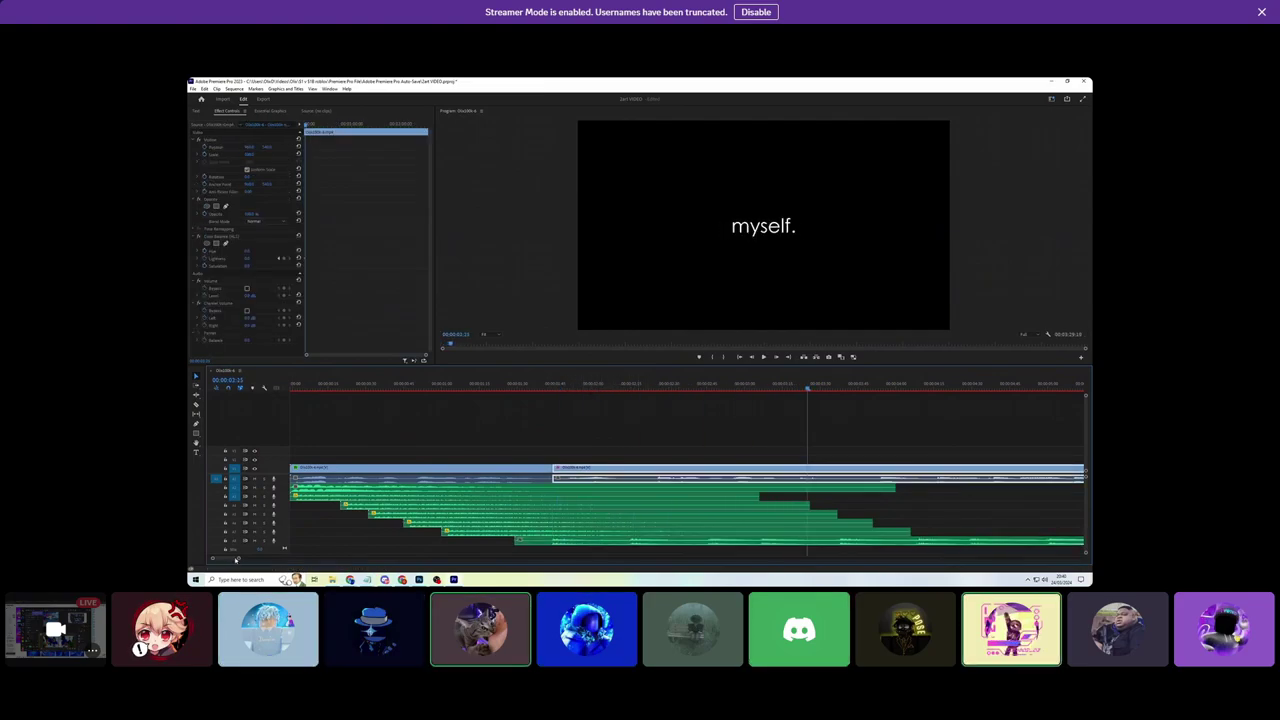
- Split the second video segment at about 4 seconds and play on from the cut
{"action": "key", "text": "minus"}
{"action": "key", "text": "space"}
{"action": "left_click", "coordinate": [638, 384]}
{"action": "key", "text": "ctrl+k"}
{"action": "key", "text": "space"}
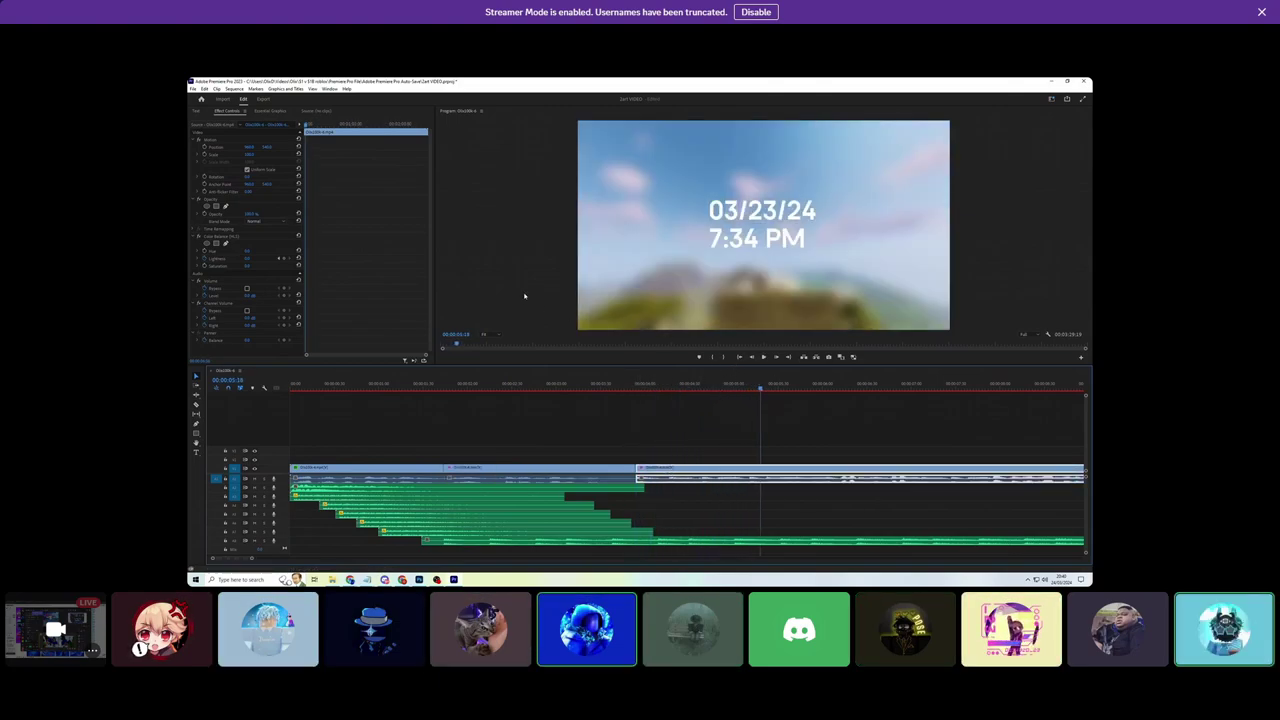
- Split the third video segment with its audio at about 8 seconds
{"action": "left_click", "coordinate": [723, 408]}
{"action": "left_click_drag", "start_coordinate": [760, 388], "coordinate": [976, 390]}
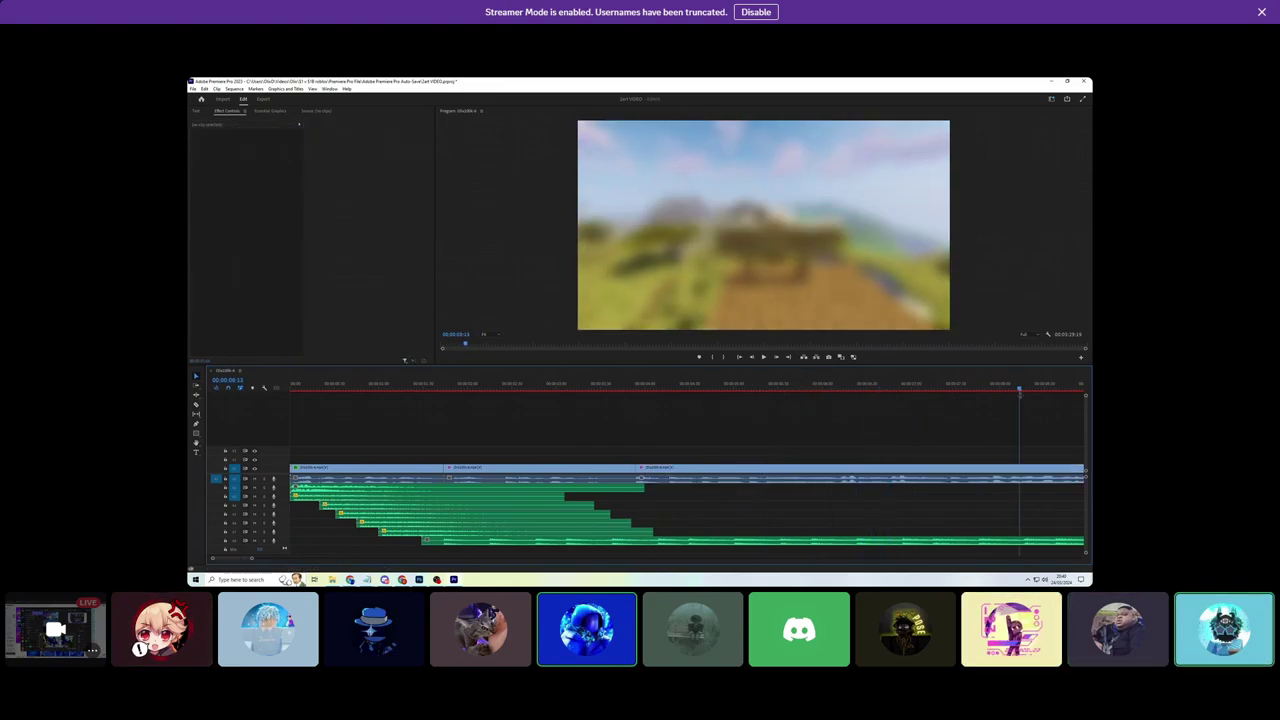
{"action": "left_click", "coordinate": [987, 473]}
{"action": "key", "text": "ctrl+k"}
{"action": "key", "text": "minus"}
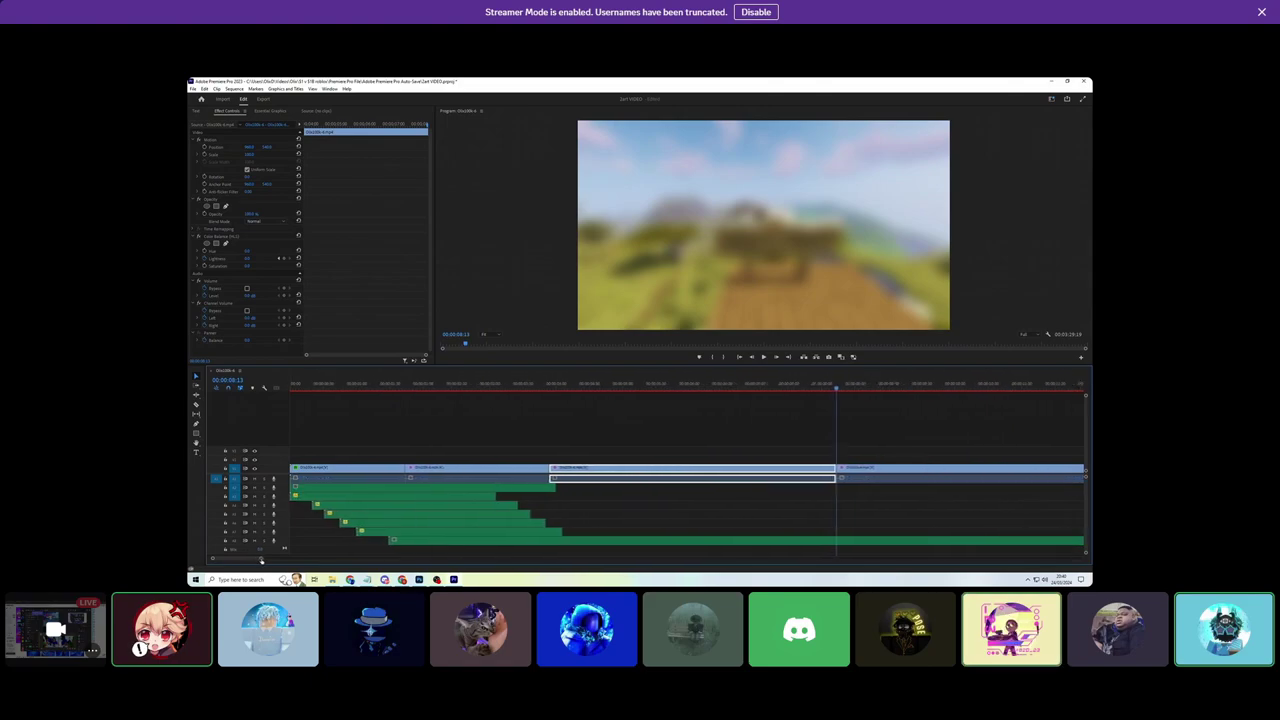
- Unlink the last segment's video from its audio and move the video to the track above the third segment, aligned with its start
{"action": "right_click", "coordinate": [869, 471]}
{"action": "left_click", "coordinate": [897, 219]}
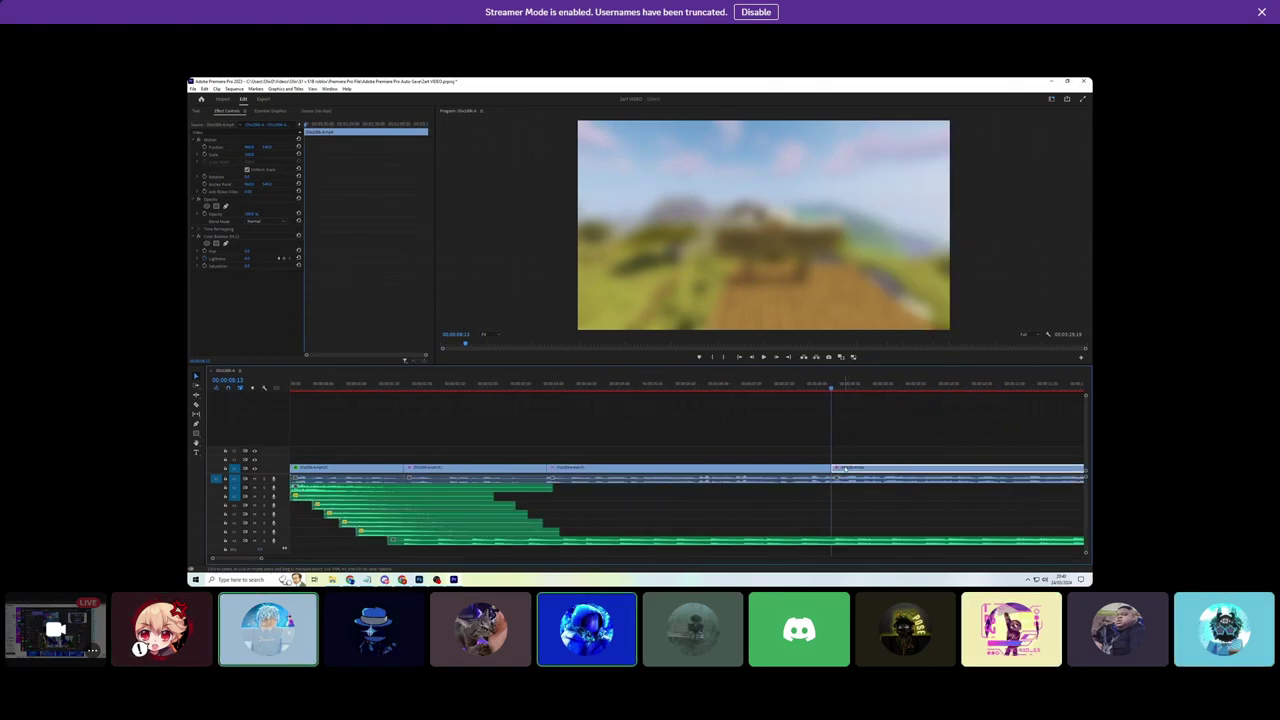
{"action": "left_click_drag", "start_coordinate": [842, 472], "coordinate": [842, 466]}
- Change the moved video clip's speed with time interpolation set to Optical Flow
{"action": "right_click", "coordinate": [566, 466]}
{"action": "left_click", "coordinate": [592, 323]}
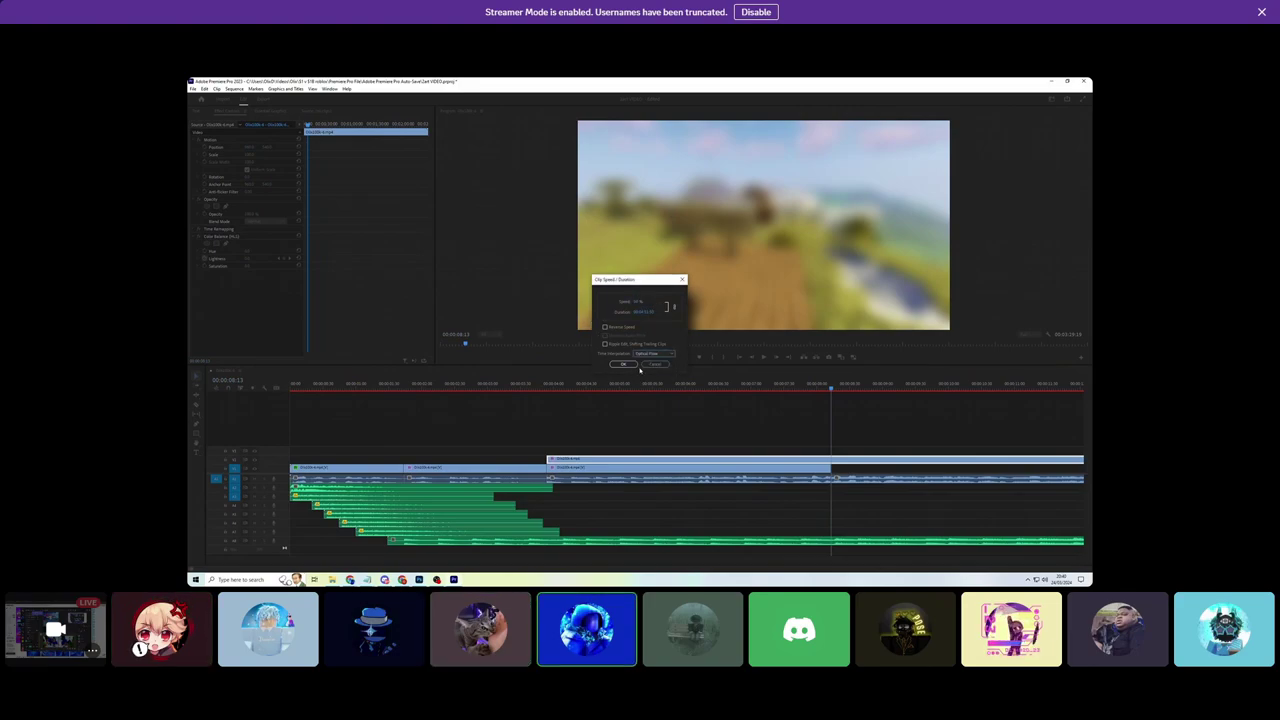
{"action": "left_click", "coordinate": [648, 365]}
- Add the "for the next" subtitle template above the video clip, starting at the beginning of that clip
{"action": "left_click", "coordinate": [557, 388]}
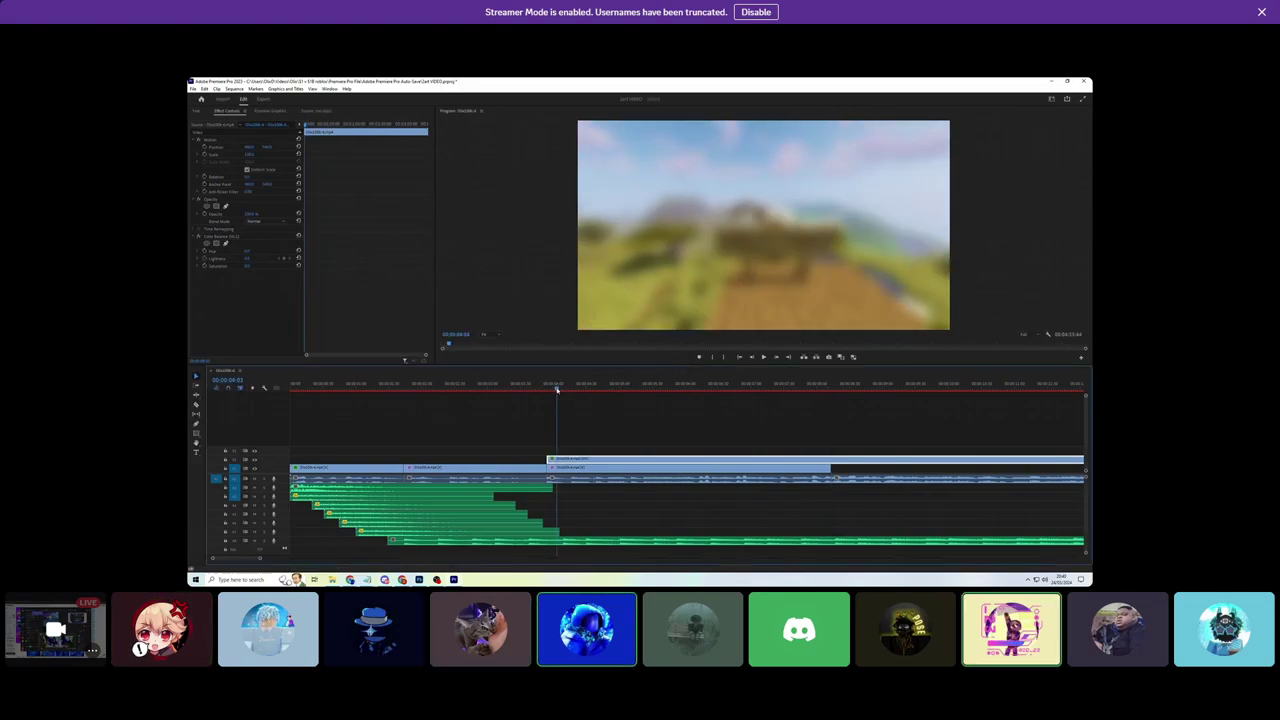
{"action": "left_click", "coordinate": [280, 111]}
{"action": "left_click_drag", "start_coordinate": [388, 310], "coordinate": [565, 451]}
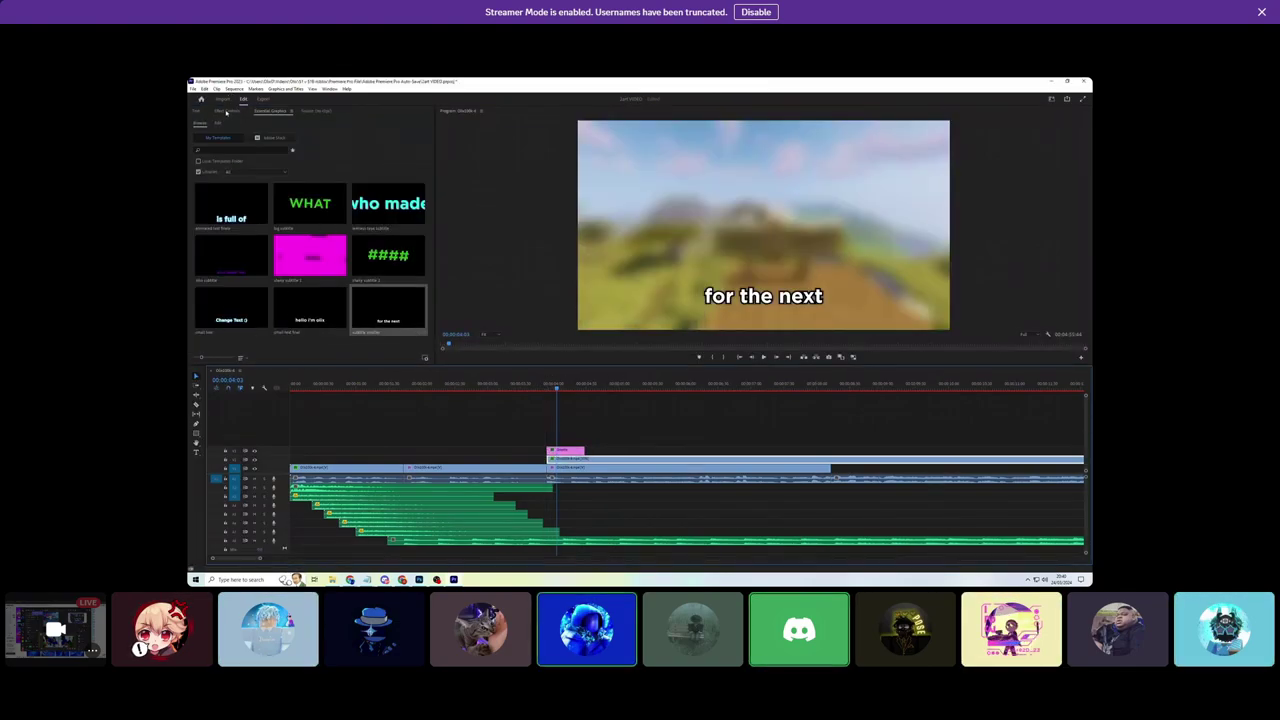
- Reposition the subtitle graphic to the vertical centre of the frame
{"action": "left_click", "coordinate": [226, 111]}
{"action": "left_click", "coordinate": [543, 428]}
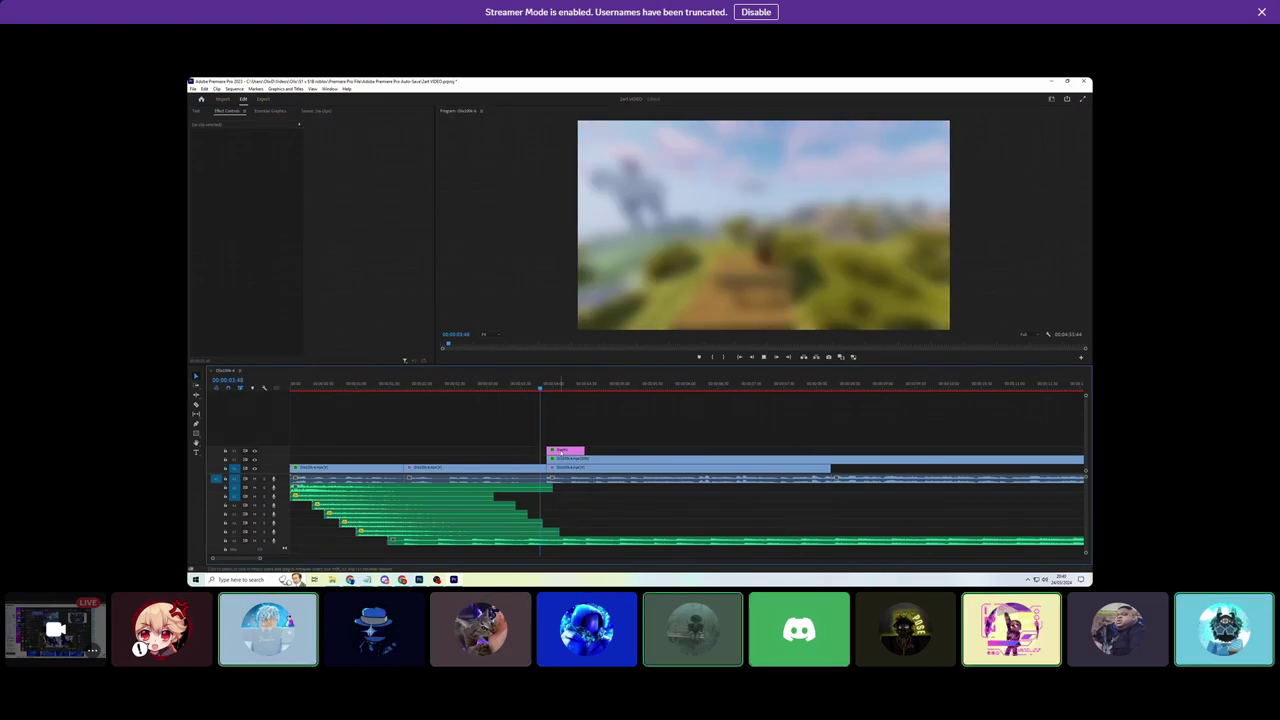
{"action": "left_click", "coordinate": [565, 451]}
{"action": "left_click", "coordinate": [563, 385]}
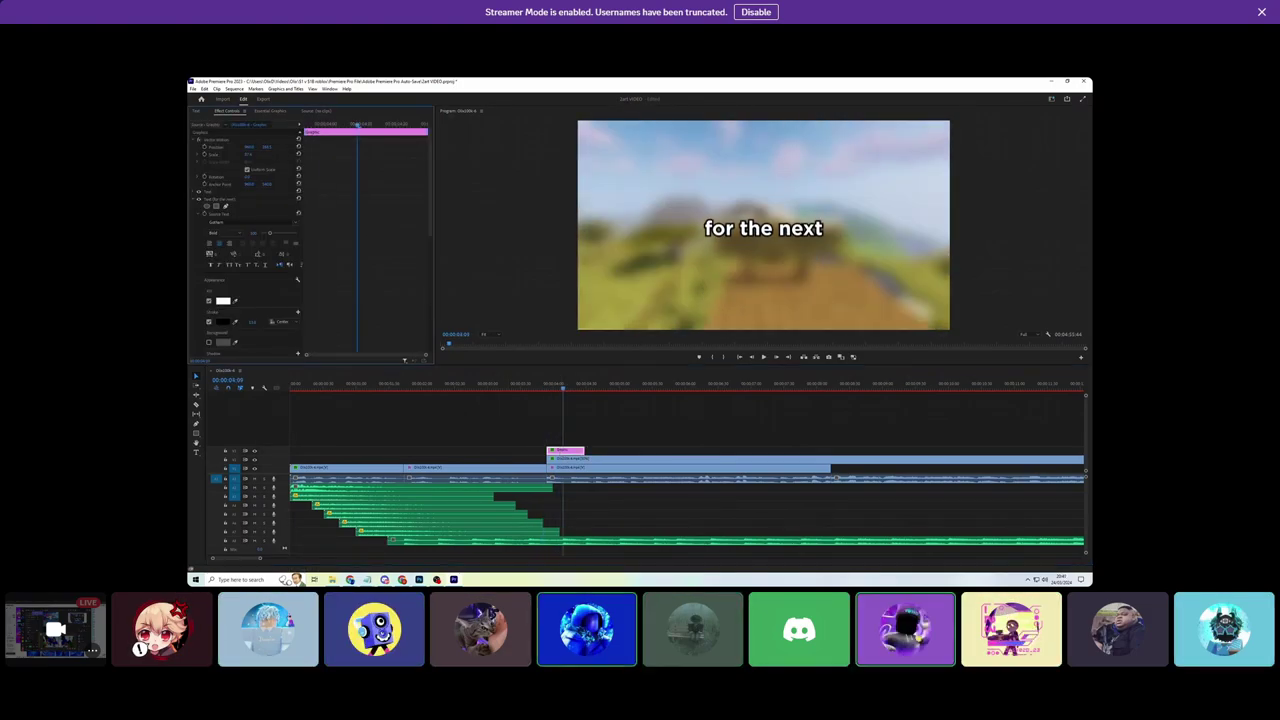
- Replace the subtitle text with "2ART STUDIOS" followed by the emoji found by searching for "bro"
{"action": "left_click", "coordinate": [196, 447]}
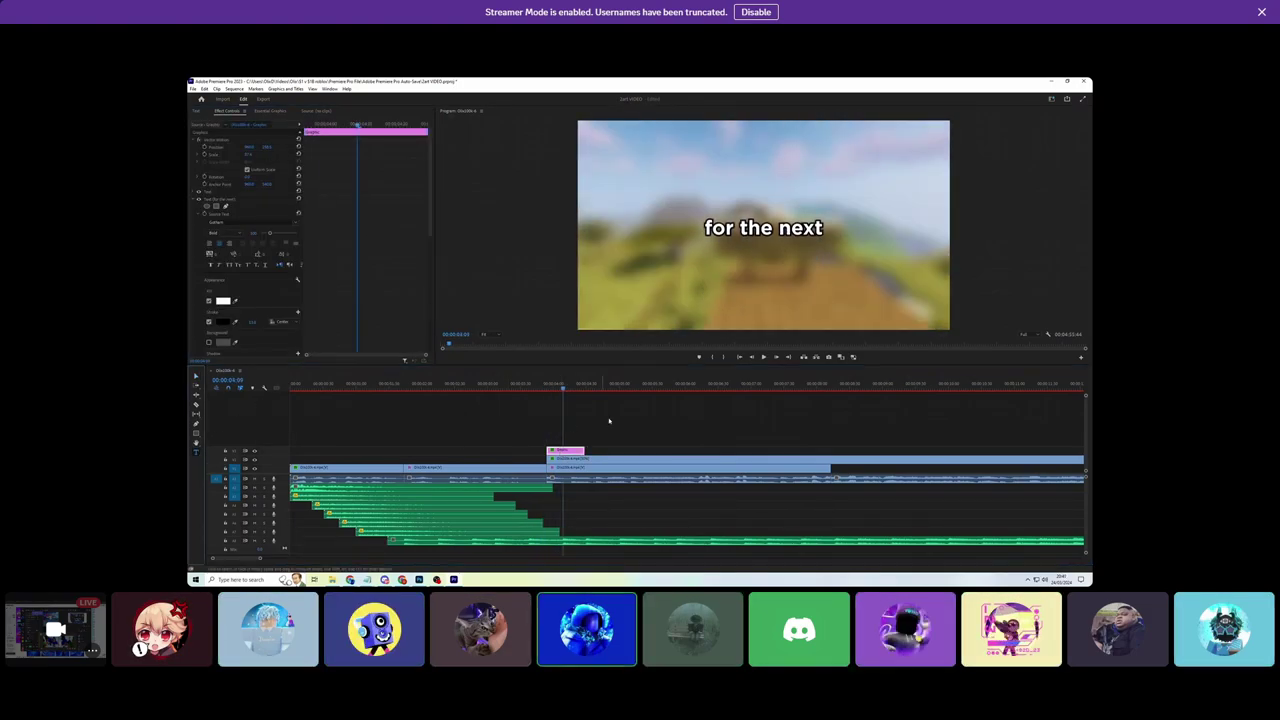
{"action": "double_click", "coordinate": [763, 227]}
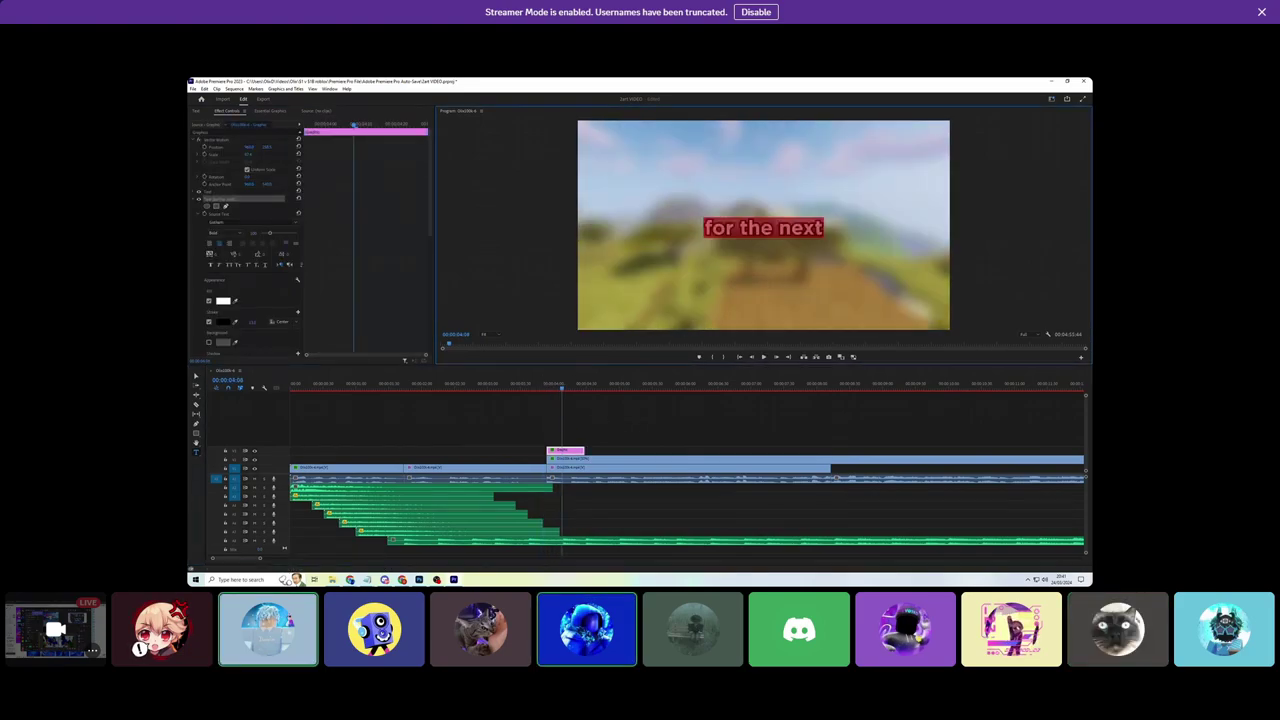
{"action": "type", "text": "2ART STUDIOS"}
{"action": "key", "text": "super+period"}
{"action": "type", "text": "bro"}
{"action": "key", "text": "Return"}
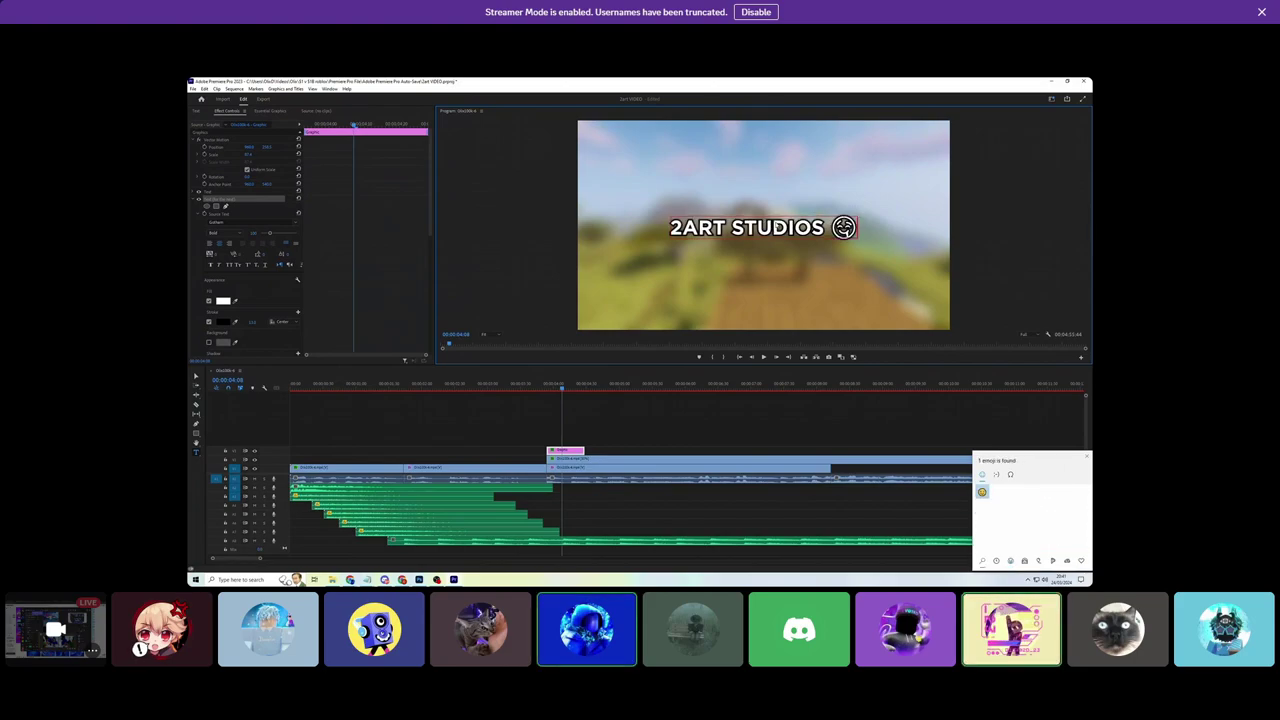
{"action": "key", "text": "Escape"}
- Paste a Sharpen effect onto the video clip below the subtitle
{"action": "left_click", "coordinate": [640, 423]}
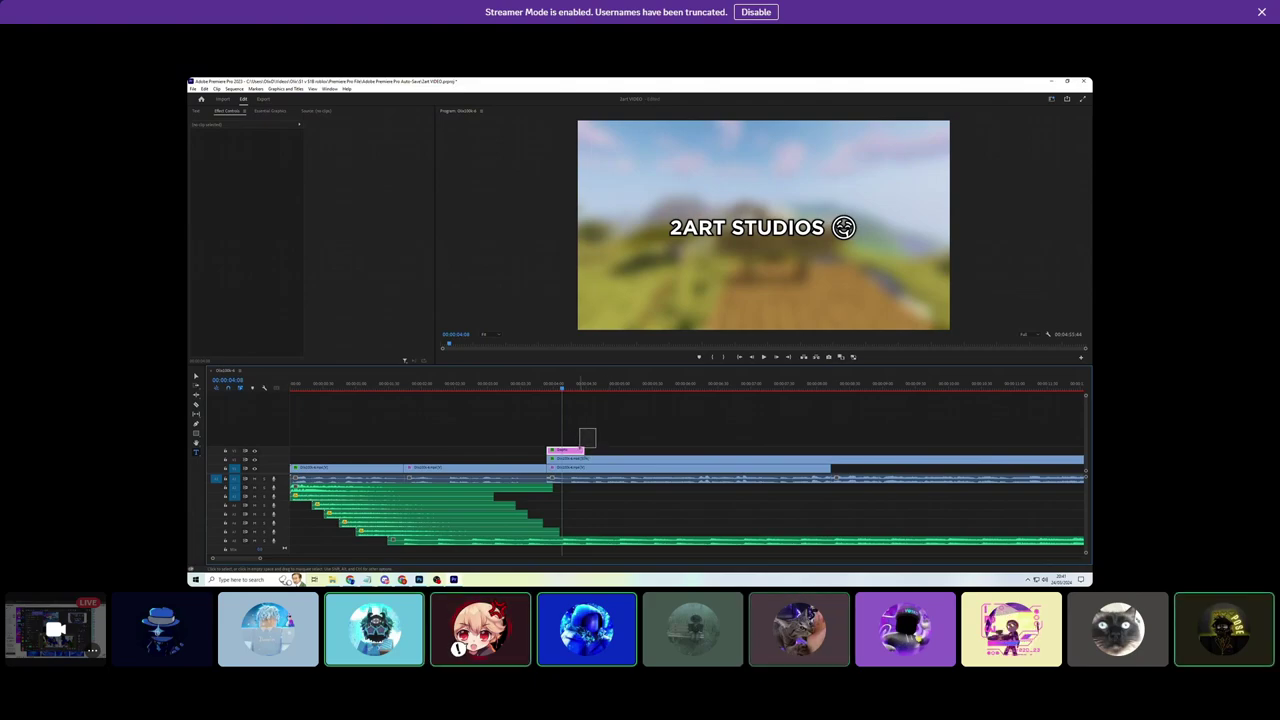
{"action": "left_click", "coordinate": [637, 458]}
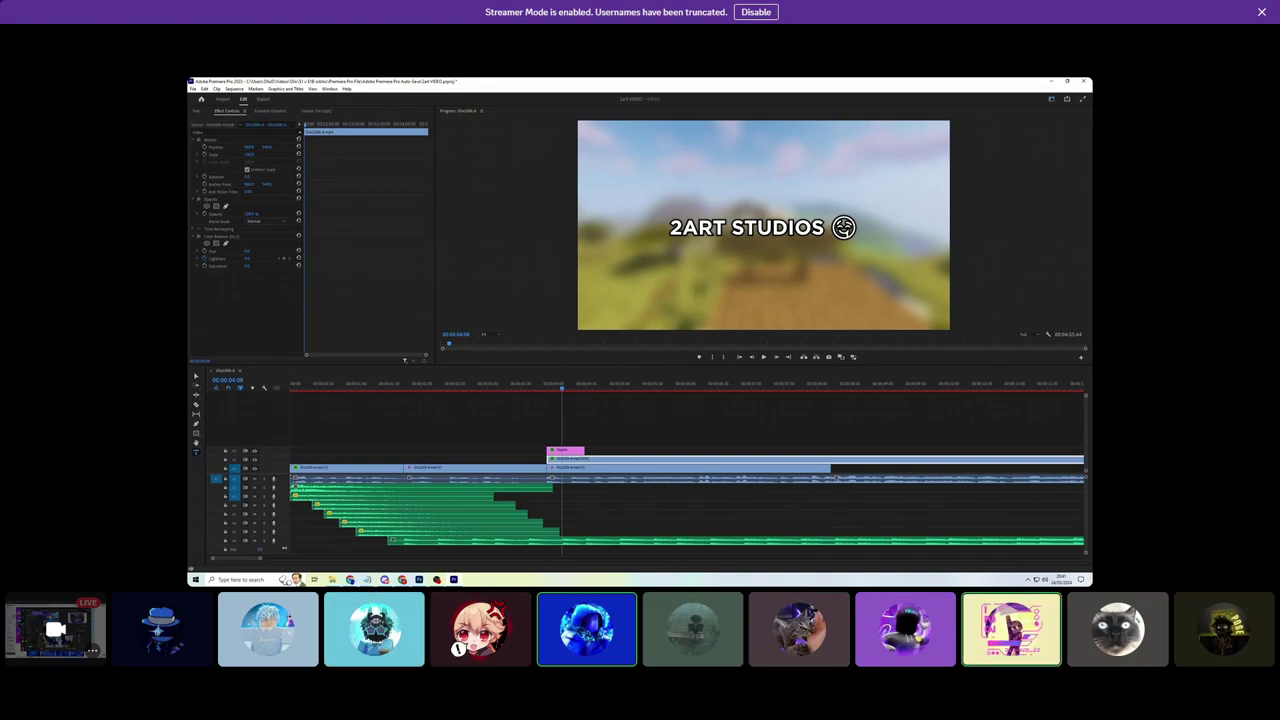
{"action": "key", "text": "ctrl+v"}
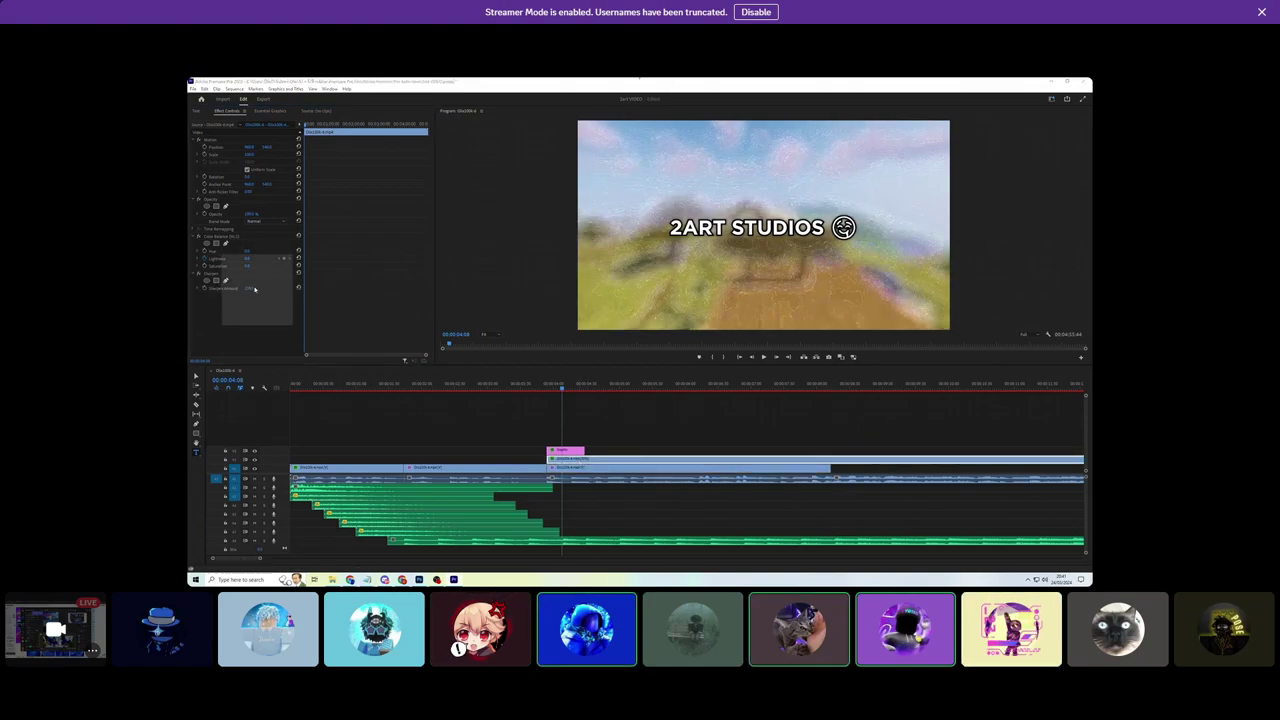
- Leave the full-screen stream view and switch to the open video project in Filmora
{"action": "key", "text": "Escape"}
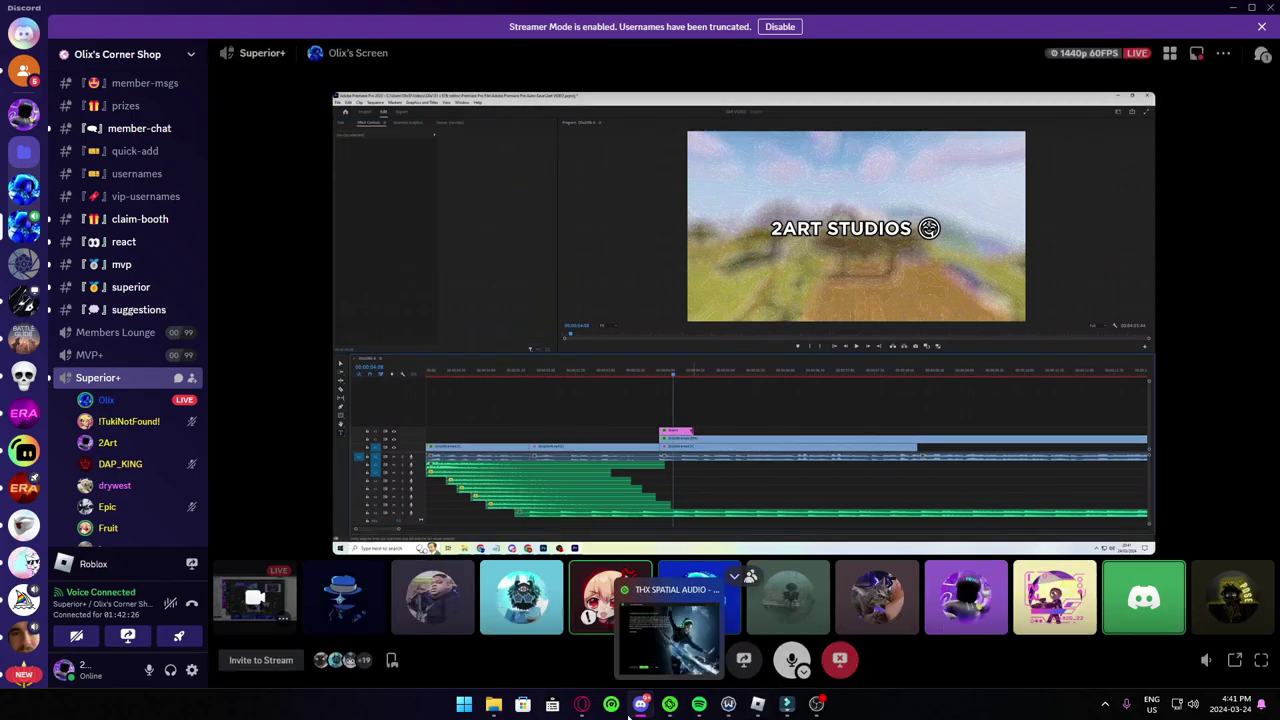
{"action": "left_click", "coordinate": [787, 704]}
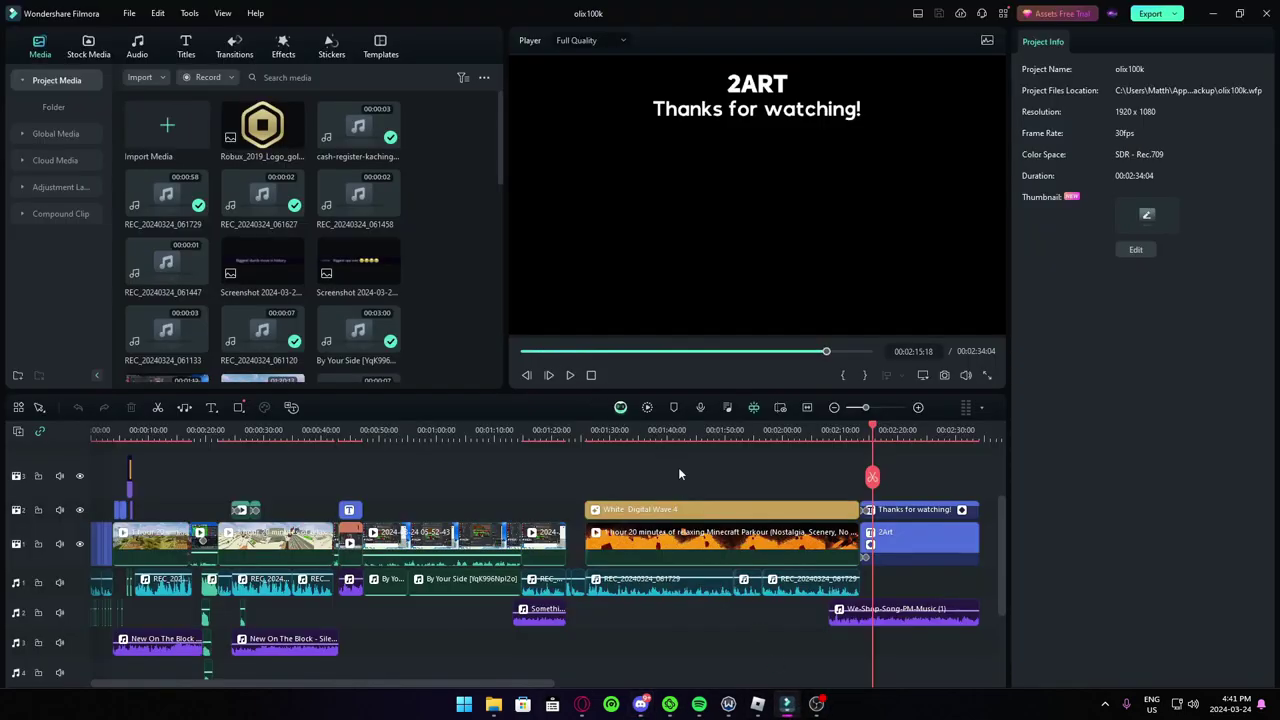
{"action": "scroll", "coordinate": [697, 478], "scroll_direction": "down", "scroll_amount": 5}
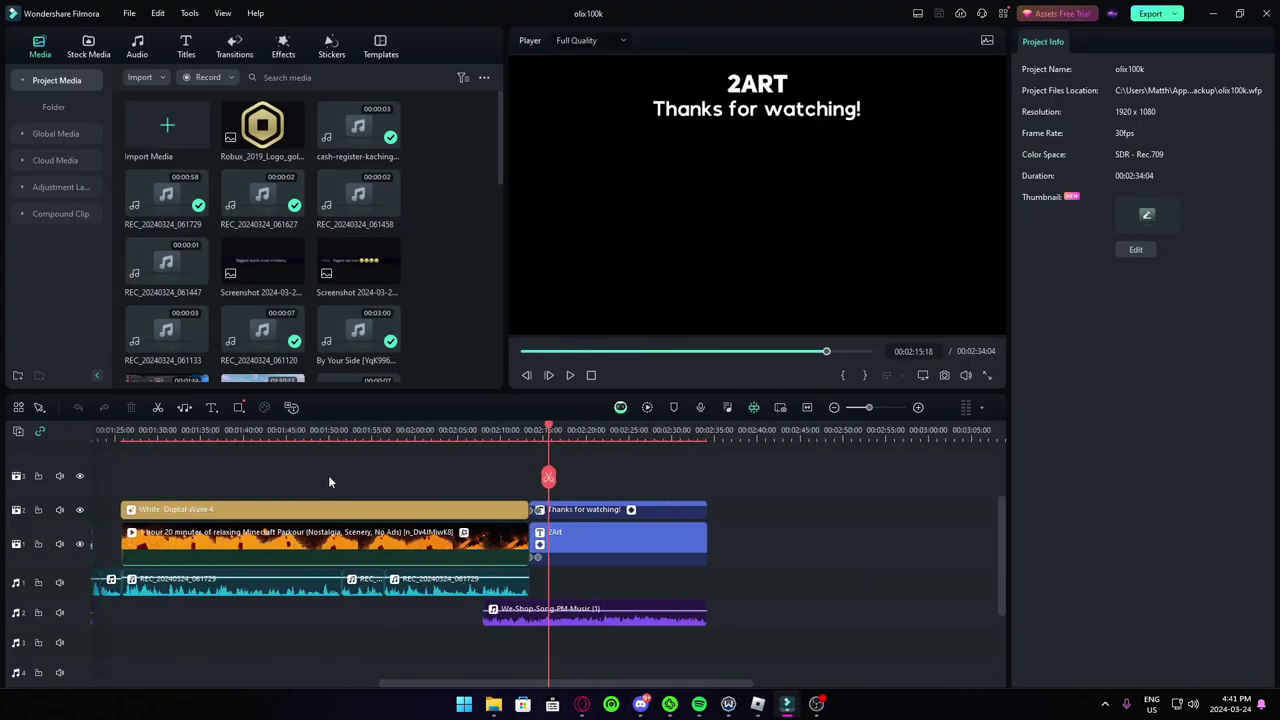
{"action": "left_click", "coordinate": [693, 622]}
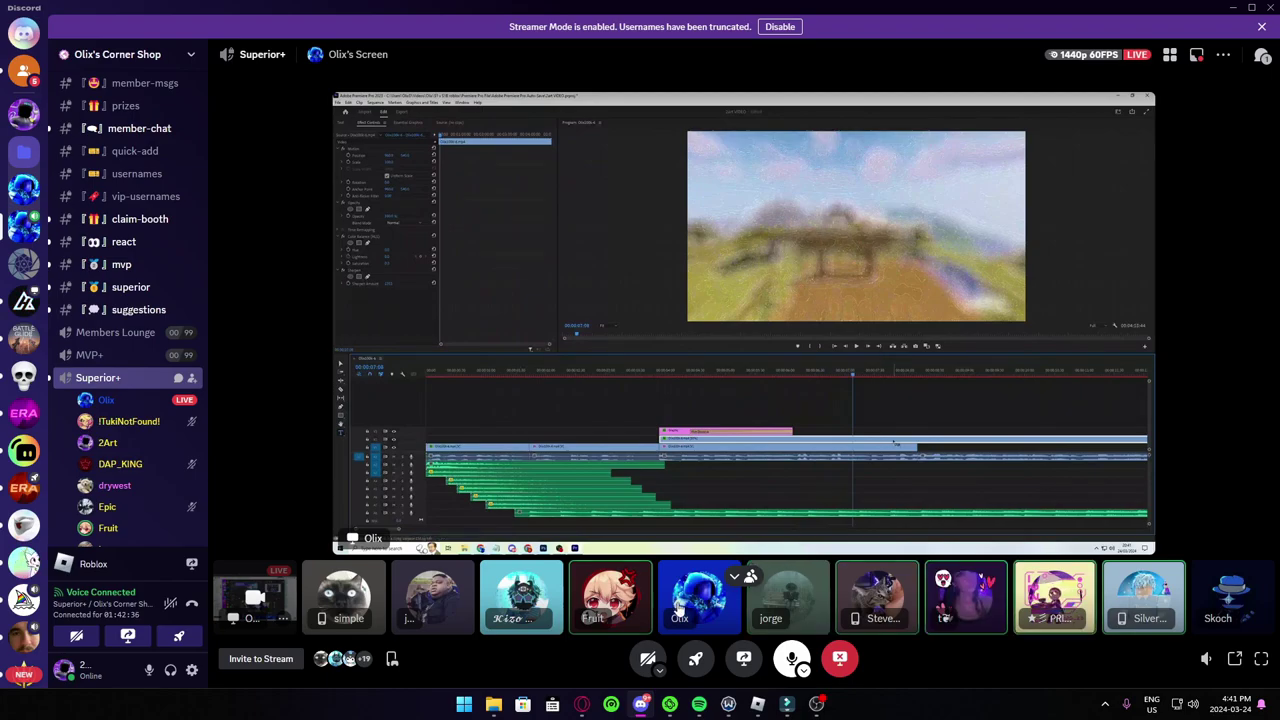
{"action": "left_click", "coordinate": [814, 704]}
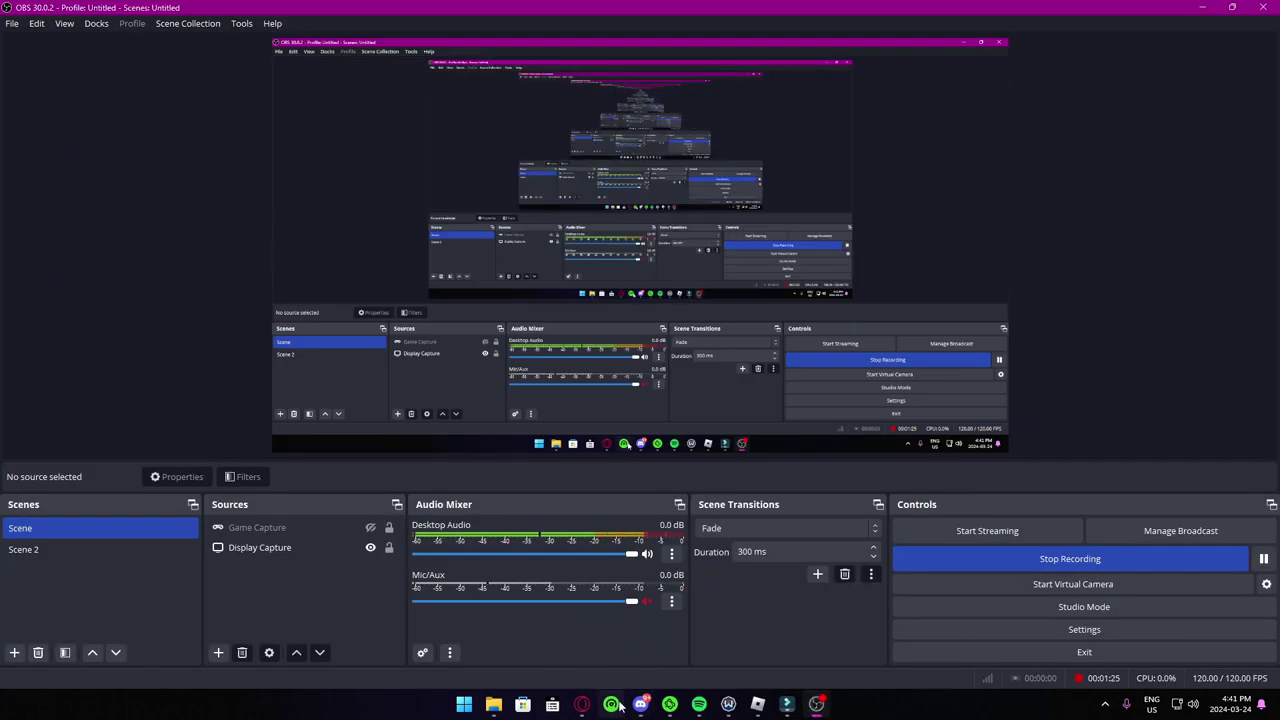
{"action": "left_click", "coordinate": [784, 704]}
- Delete all timeline clips that come after the first parkour background clip, on every video and audio track
{"action": "scroll", "coordinate": [197, 461], "scroll_direction": "up", "scroll_amount": 3}
{"action": "scroll", "coordinate": [187, 487], "scroll_direction": "down", "scroll_amount": 4, "text": "ctrl"}
{"action": "scroll", "coordinate": [242, 461], "scroll_direction": "down", "scroll_amount": 5}
{"action": "scroll", "coordinate": [366, 446], "scroll_direction": "up", "scroll_amount": 3}
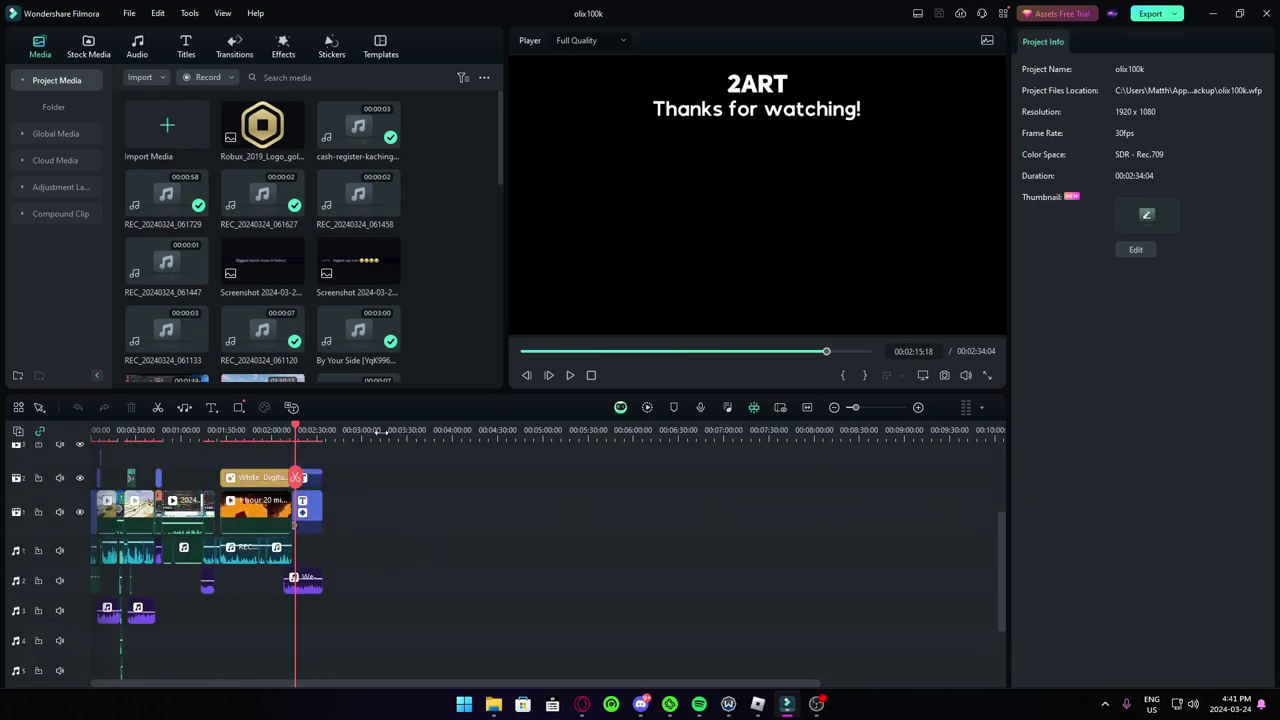
{"action": "scroll", "coordinate": [394, 434], "scroll_direction": "down", "scroll_amount": 2}
{"action": "scroll", "coordinate": [366, 506], "scroll_direction": "up", "scroll_amount": 4}
{"action": "scroll", "coordinate": [408, 503], "scroll_direction": "down", "scroll_amount": 3}
{"action": "left_click_drag", "start_coordinate": [489, 465], "coordinate": [119, 664]}
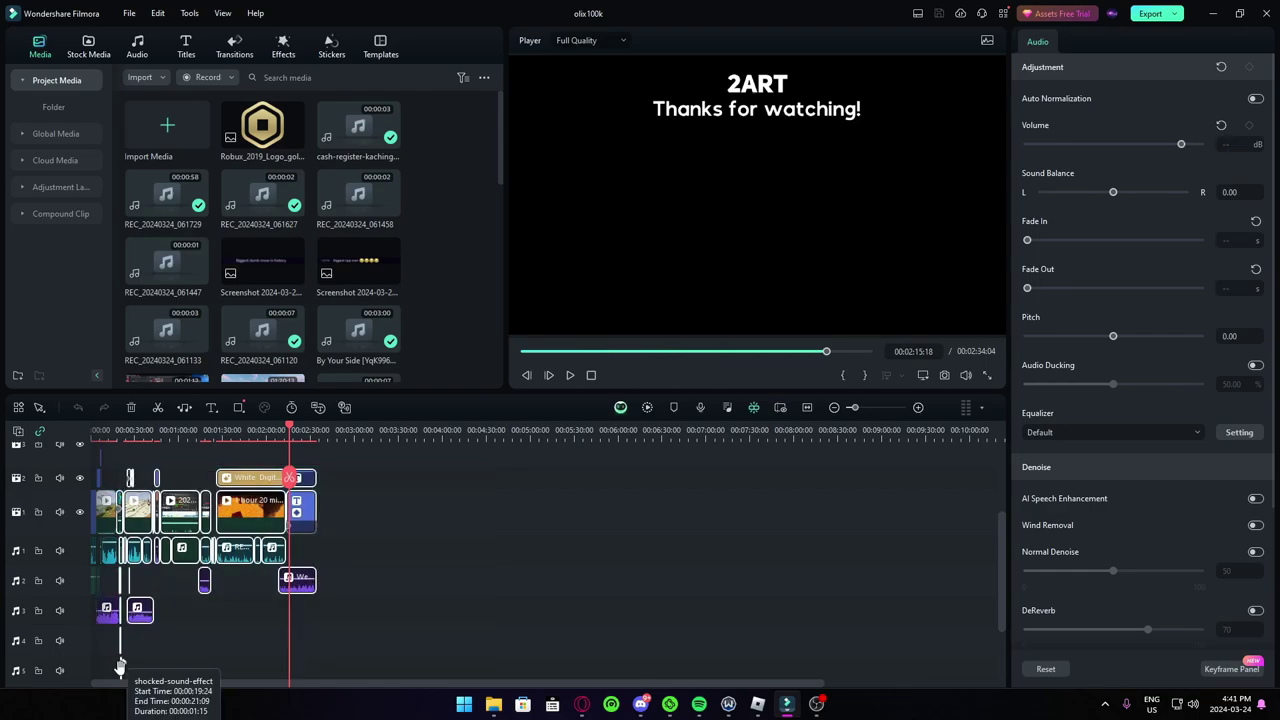
{"action": "key", "text": "Delete"}
- Delete the remaining voice, sound effect and music clips from the audio tracks
{"action": "scroll", "coordinate": [313, 536], "scroll_direction": "up", "scroll_amount": 5}
{"action": "left_click_drag", "start_coordinate": [444, 576], "coordinate": [49, 586]}
{"action": "key", "text": "Delete"}
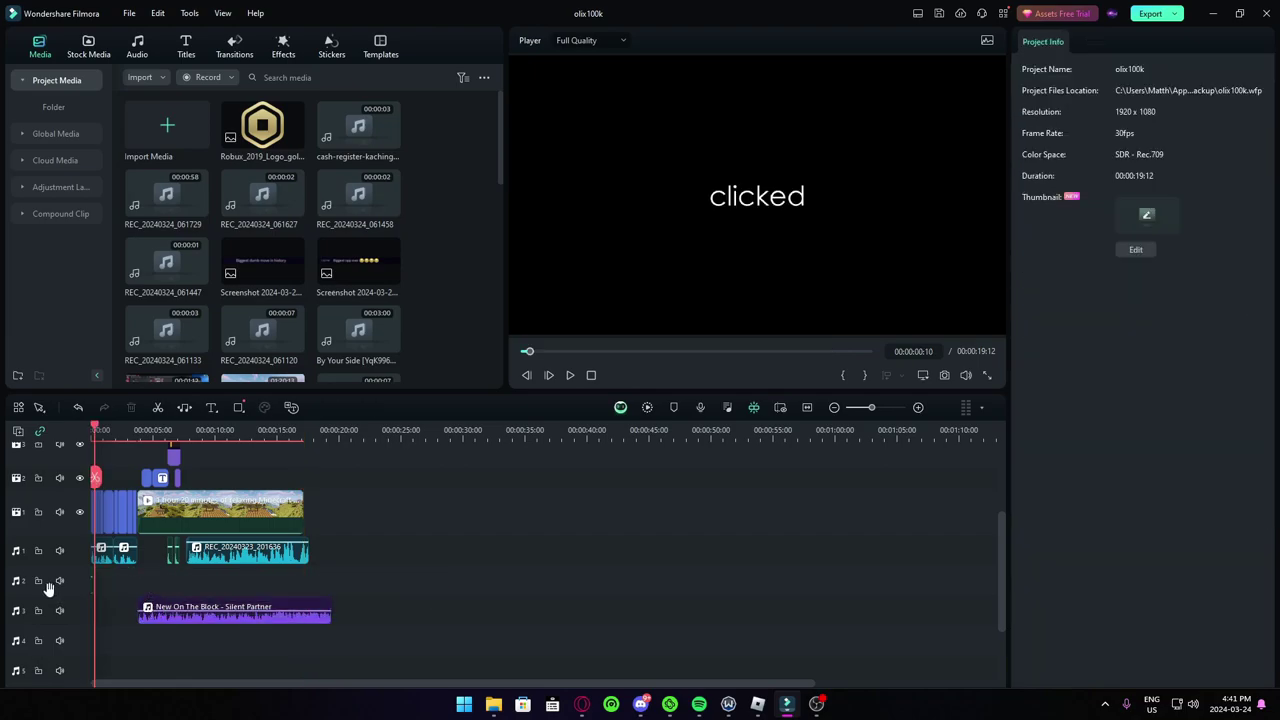
{"action": "left_click_drag", "start_coordinate": [394, 610], "coordinate": [6, 545]}
{"action": "key", "text": "Delete"}
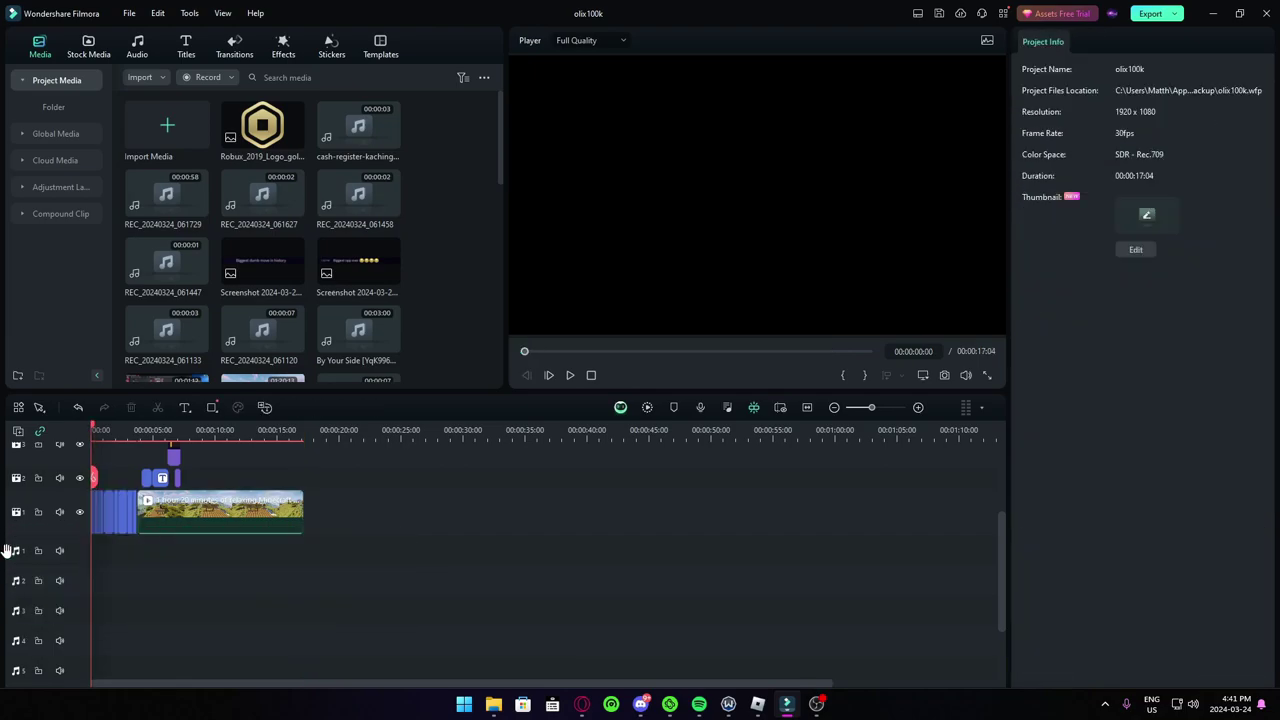
- Delete the overlay clips and the title clips before the parkour clip on the video tracks
{"action": "left_click_drag", "start_coordinate": [127, 457], "coordinate": [110, 525]}
{"action": "key", "text": "Delete"}
{"action": "left_click", "coordinate": [118, 477]}
{"action": "scroll", "coordinate": [95, 485], "scroll_direction": "up", "scroll_amount": 2}
{"action": "left_click_drag", "start_coordinate": [186, 516], "coordinate": [96, 588]}
{"action": "key", "text": "Delete"}
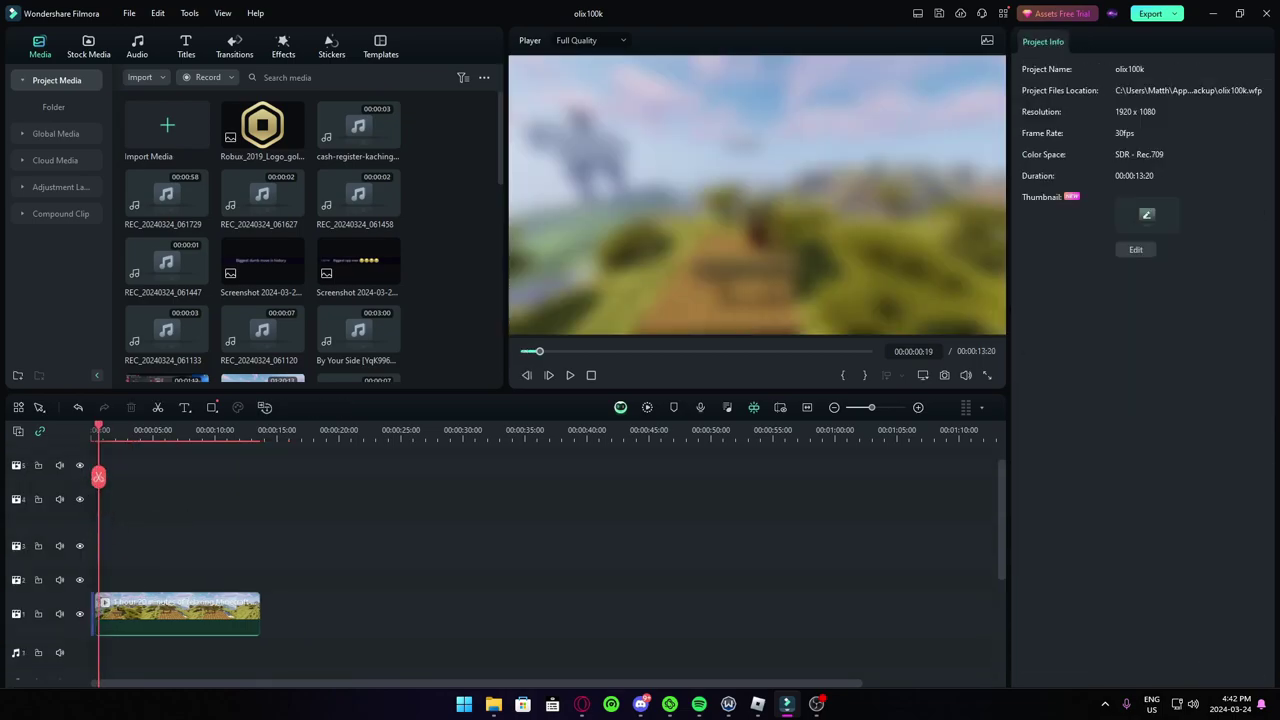
- View the shared editing screen in Discord and return to Filmora
{"action": "left_click", "coordinate": [640, 705]}
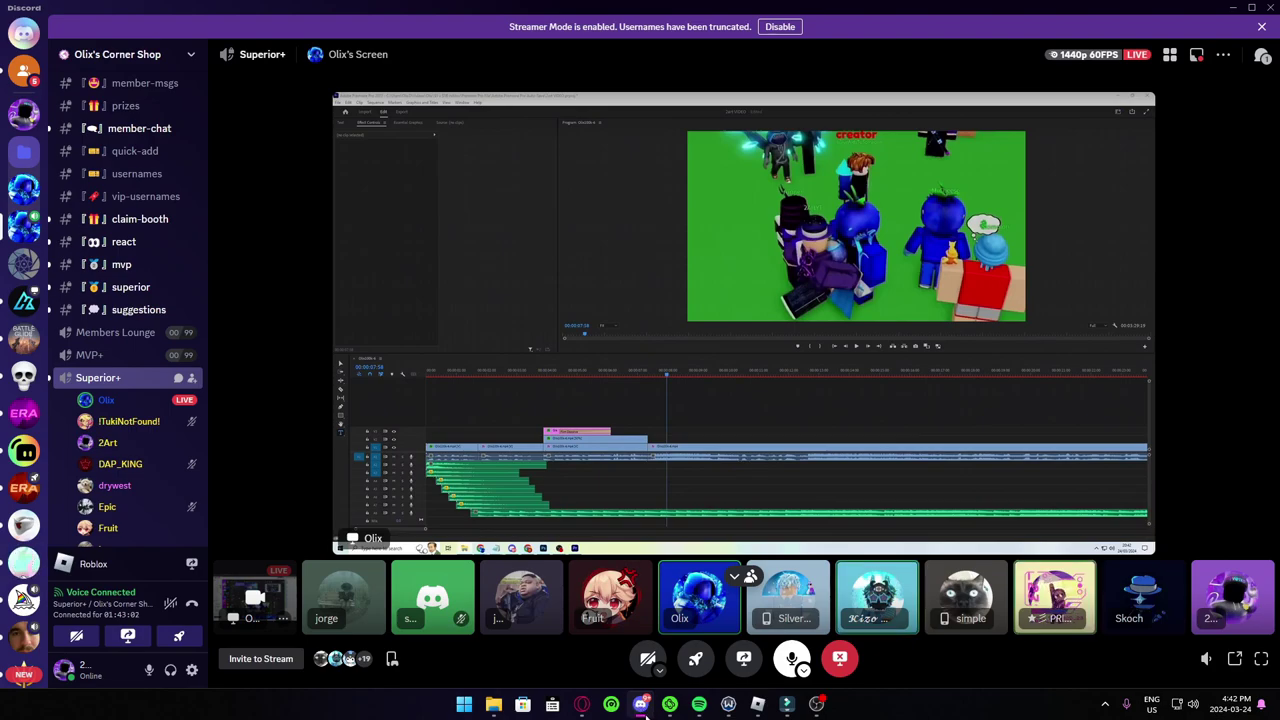
{"action": "mouse_move", "coordinate": [585, 707]}
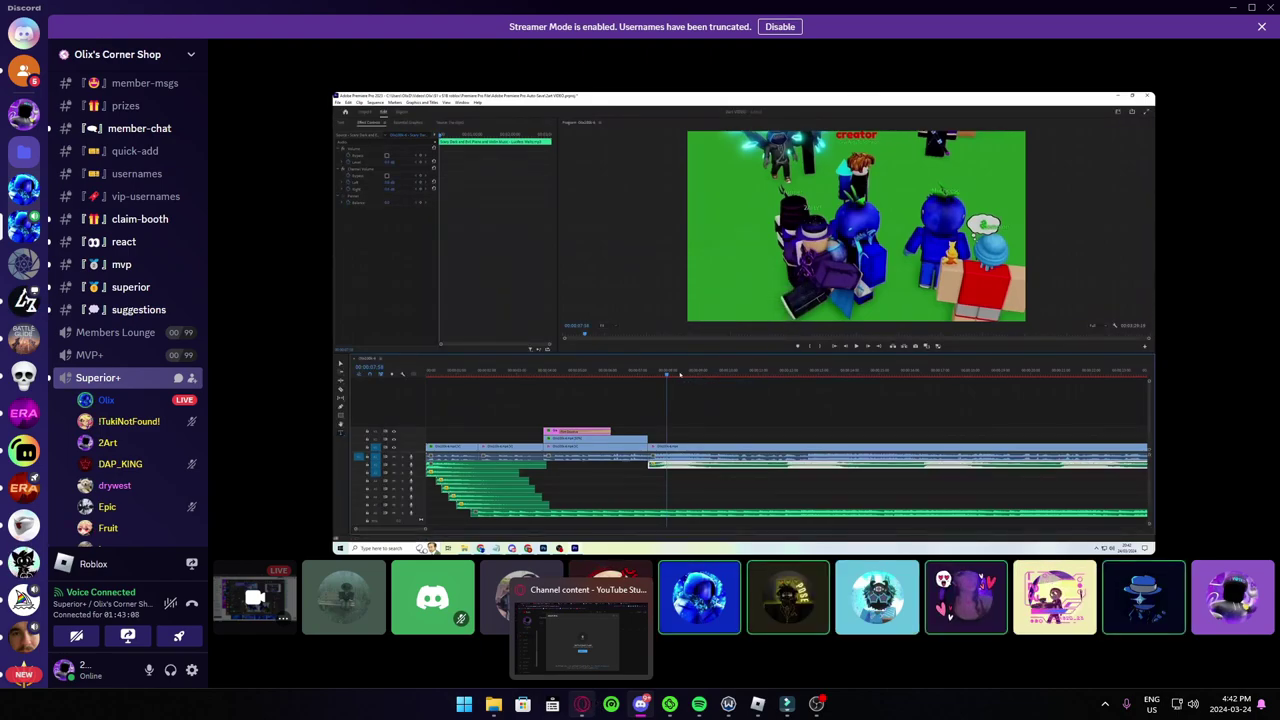
{"action": "left_click", "coordinate": [786, 704]}
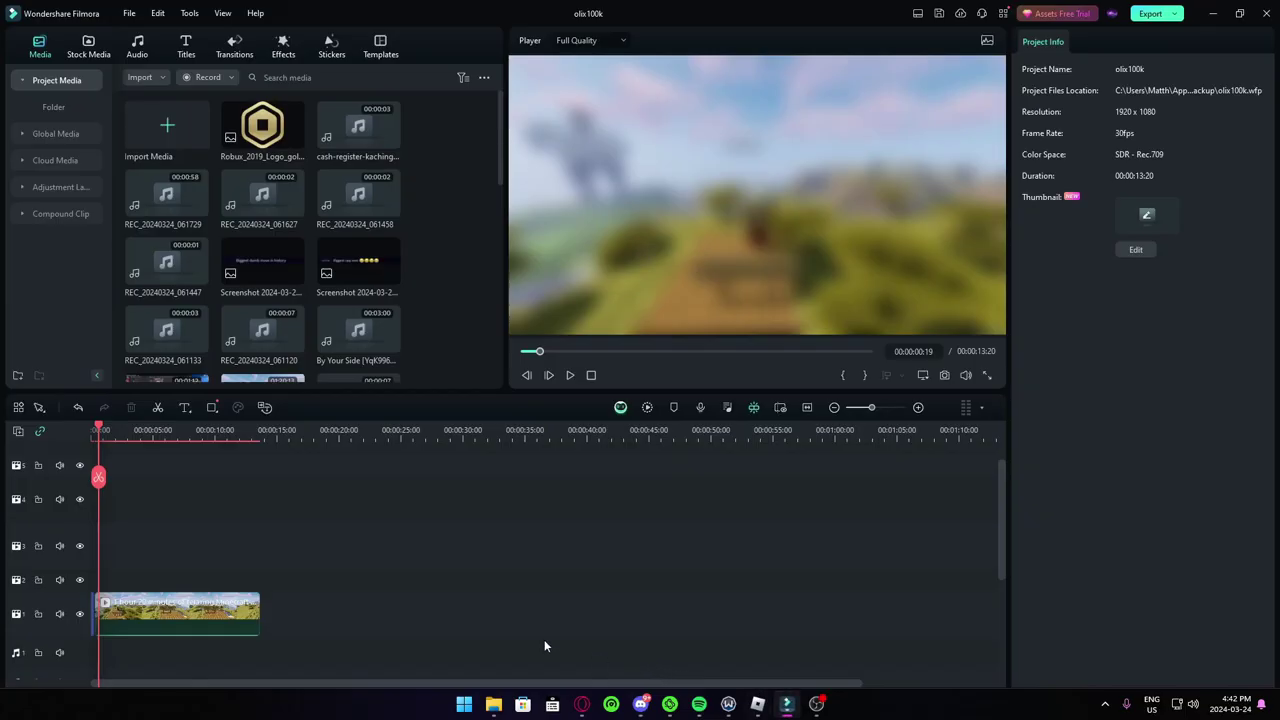
- Remove the leftover title sliver before the parkour clip so the clip starts at zero, and select the clip
{"action": "scroll", "coordinate": [100, 605], "scroll_direction": "up", "scroll_amount": 5}
{"action": "scroll", "coordinate": [116, 602], "scroll_direction": "up", "scroll_amount": 2}
{"action": "left_click_drag", "start_coordinate": [116, 602], "coordinate": [105, 612]}
{"action": "left_click", "coordinate": [108, 612]}
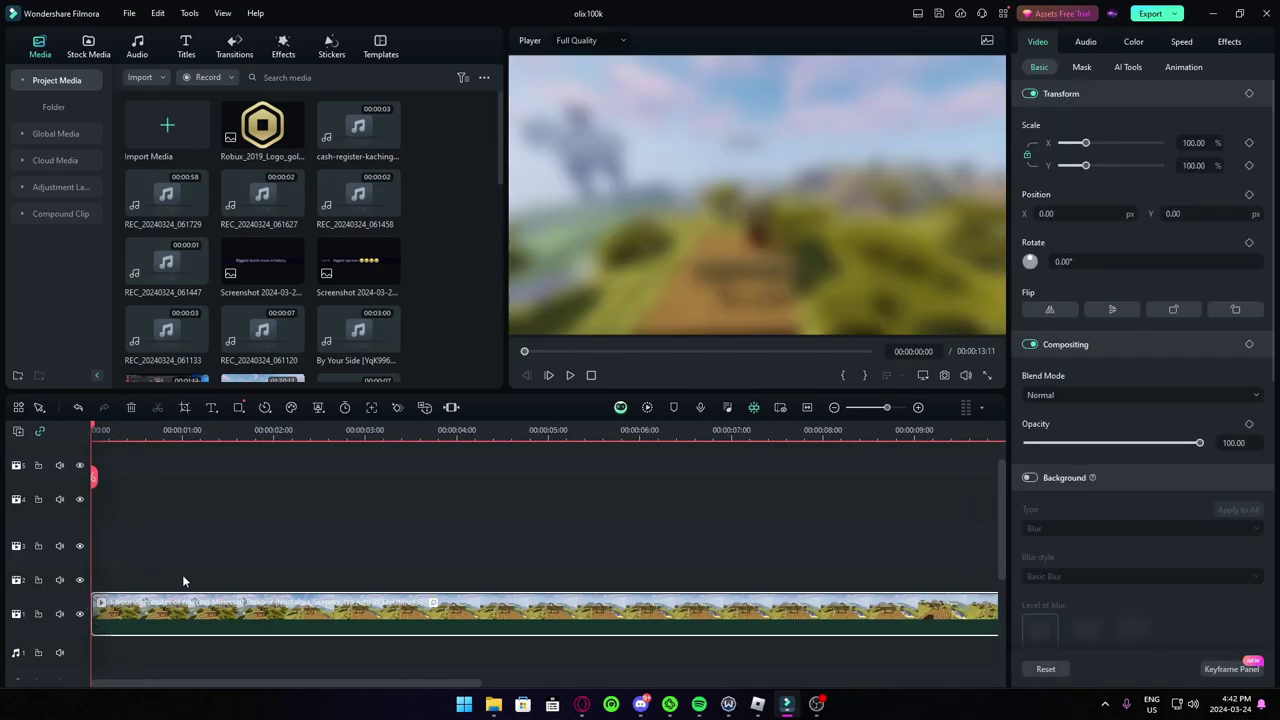
- Turn off the Square Blur effect on the parkour clip and play back the unblurred footage
{"action": "left_click", "coordinate": [1216, 40]}
{"action": "left_click", "coordinate": [1030, 93]}
{"action": "key", "text": "space"}
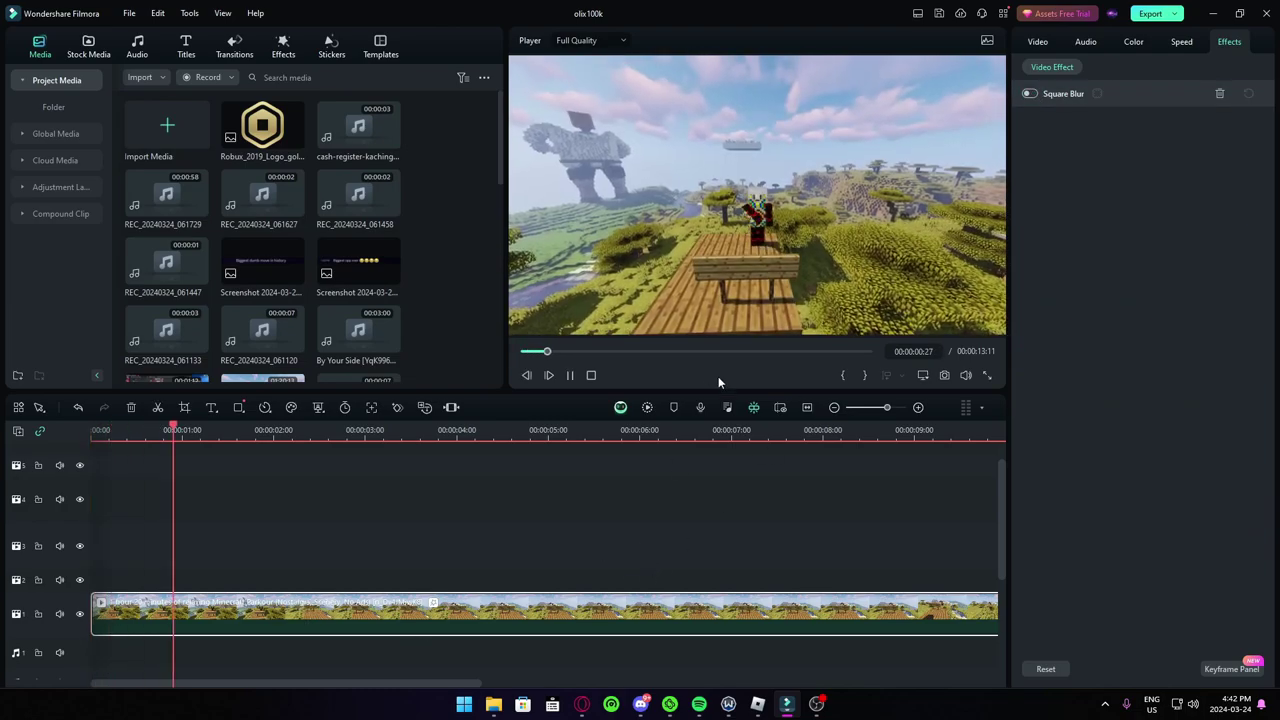
{"action": "scroll", "coordinate": [666, 490], "scroll_direction": "down", "scroll_amount": 4}
{"action": "key", "text": "space"}
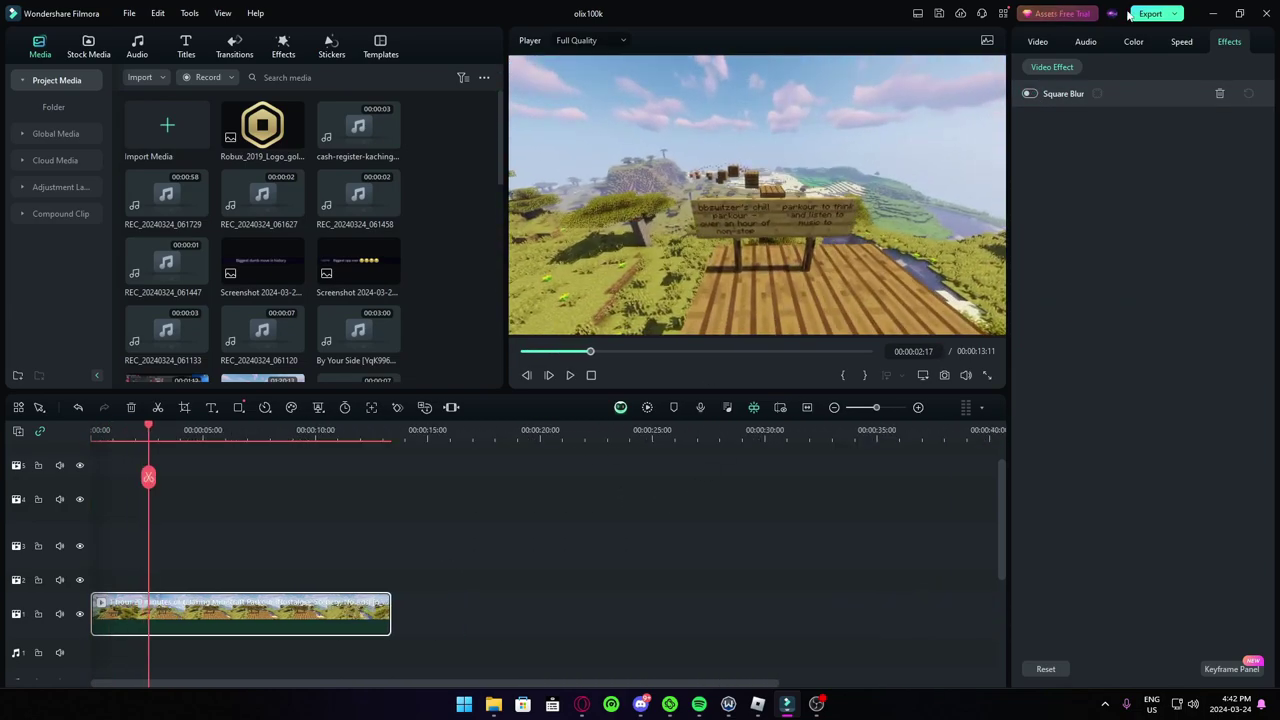
- Export the parkour project locally in MP4 format under the name background11
{"action": "left_click", "coordinate": [1150, 13]}
{"action": "left_click", "coordinate": [705, 292]}
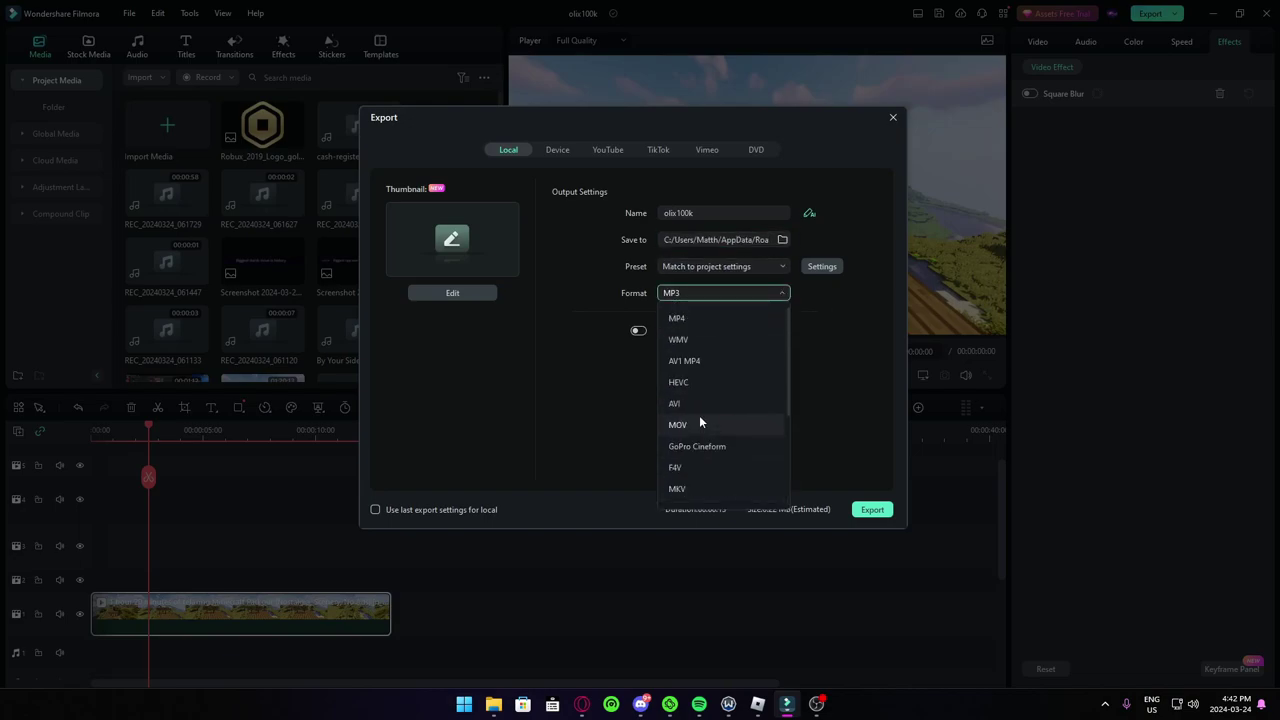
{"action": "left_click", "coordinate": [677, 318]}
{"action": "left_click", "coordinate": [697, 561]}
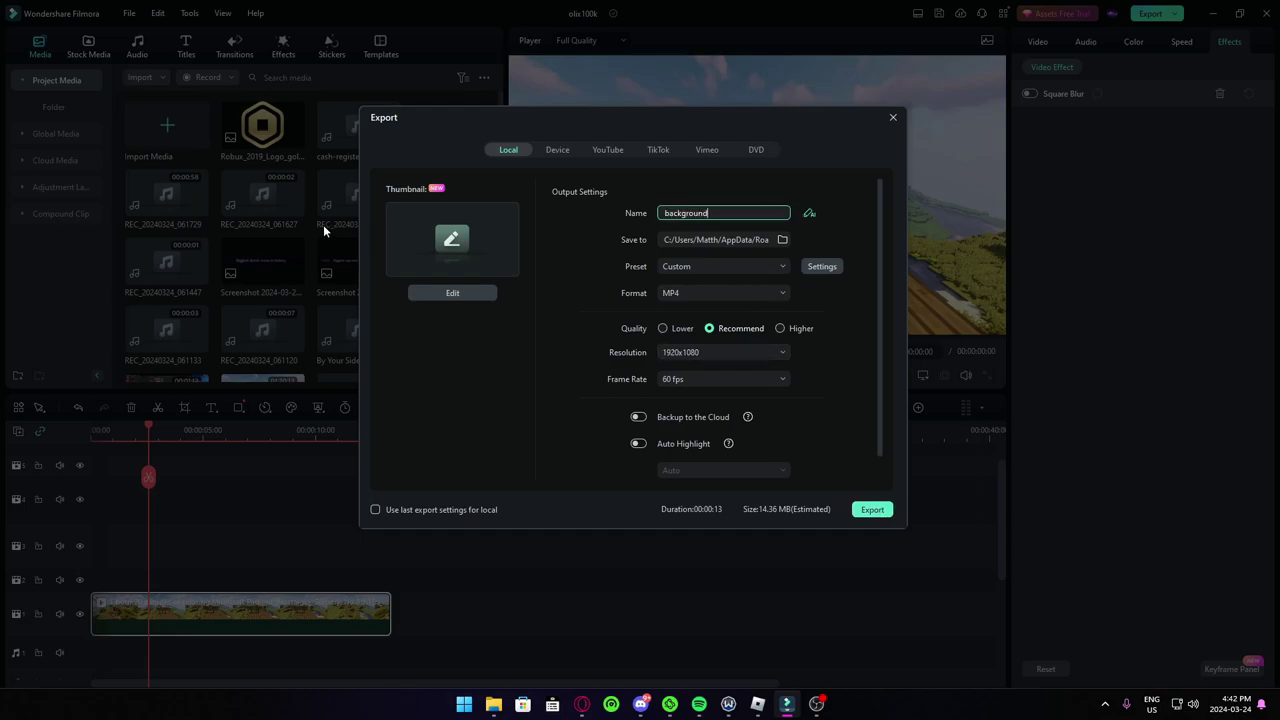
{"action": "left_click", "coordinate": [870, 511]}
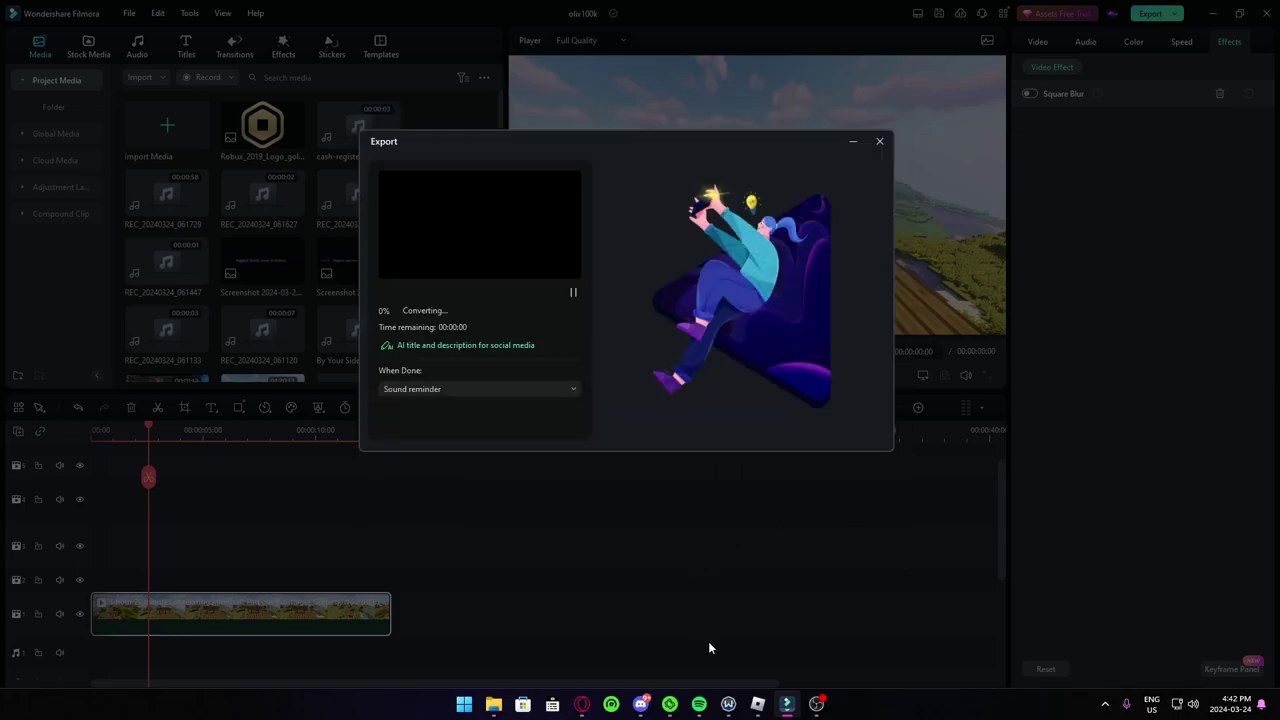
- View the shared editing screen in Discord, check the running recording in OBS, and minimize OBS
{"action": "left_click", "coordinate": [640, 704]}
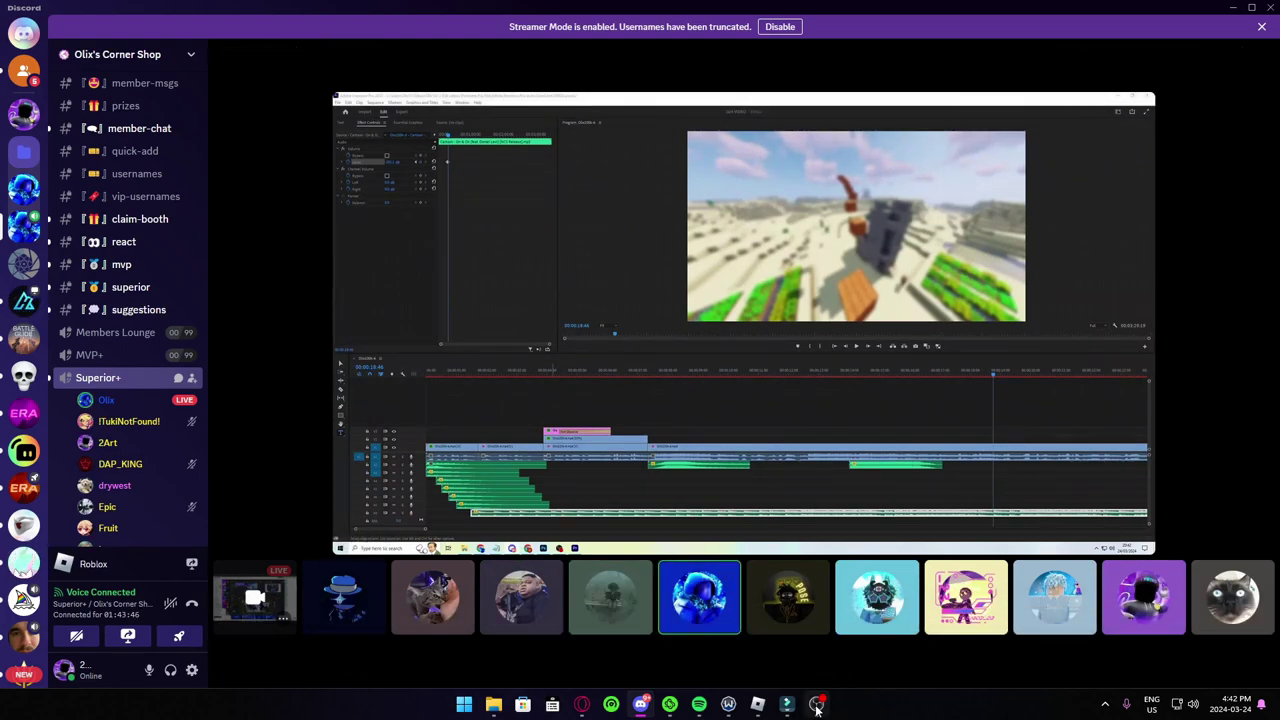
{"action": "left_click", "coordinate": [816, 706]}
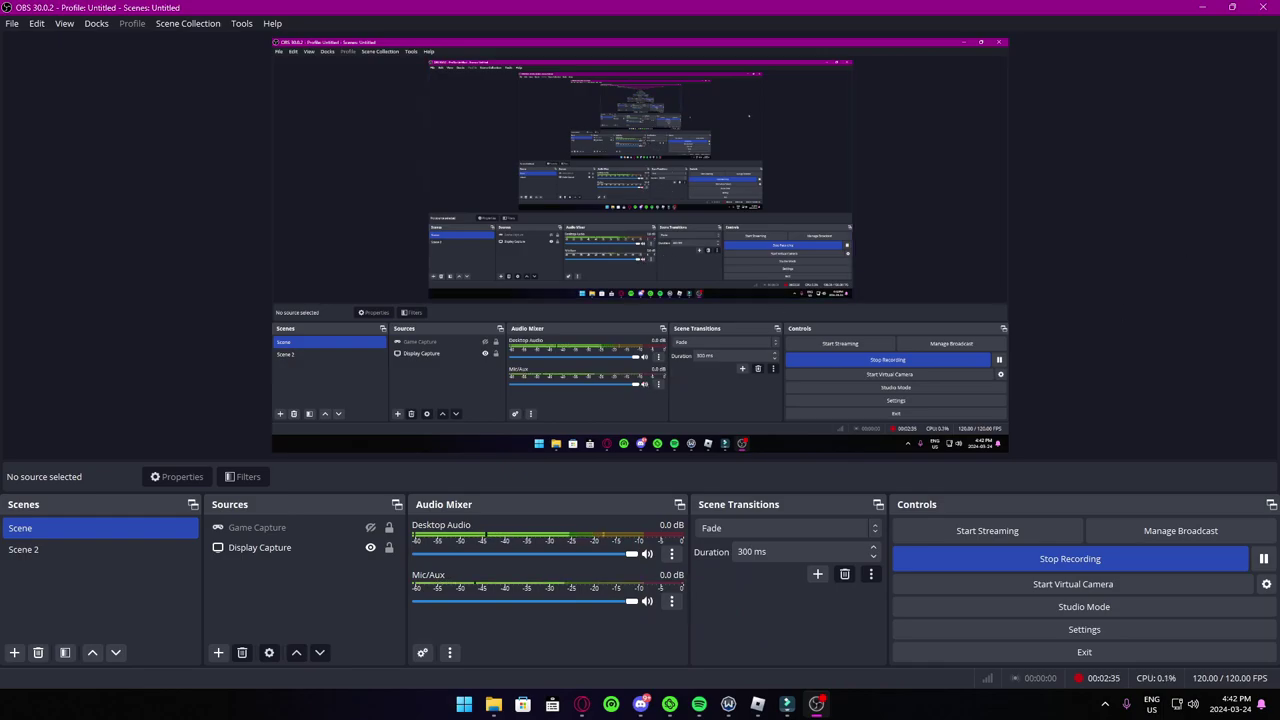
{"action": "left_click", "coordinate": [1202, 8]}
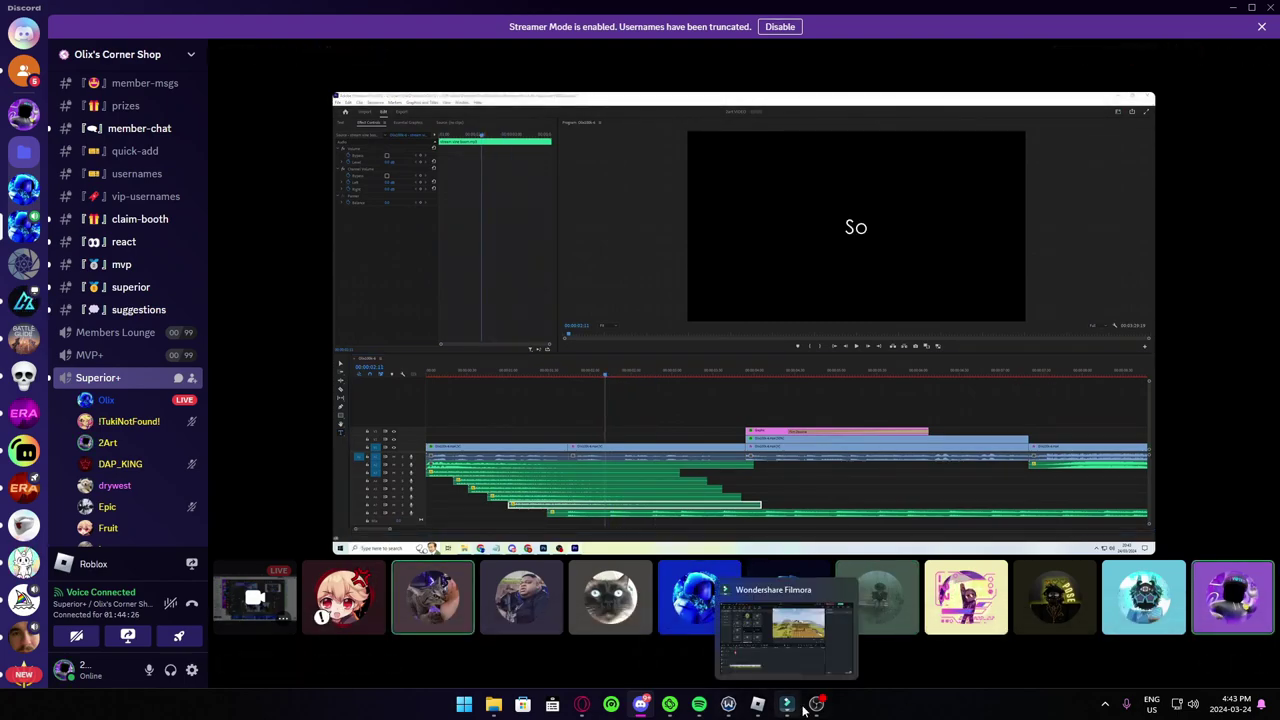
- Return to Filmora and close the window of the finished export
{"action": "left_click", "coordinate": [787, 700]}
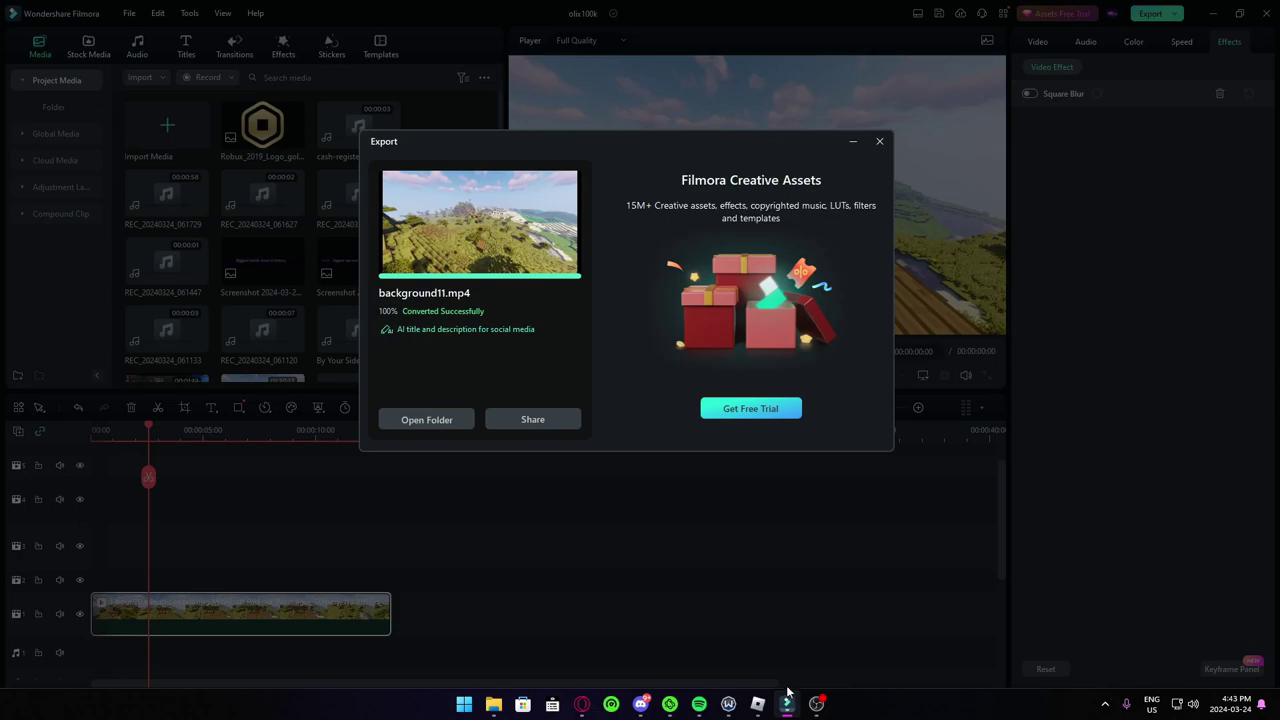
{"action": "left_click", "coordinate": [879, 141]}
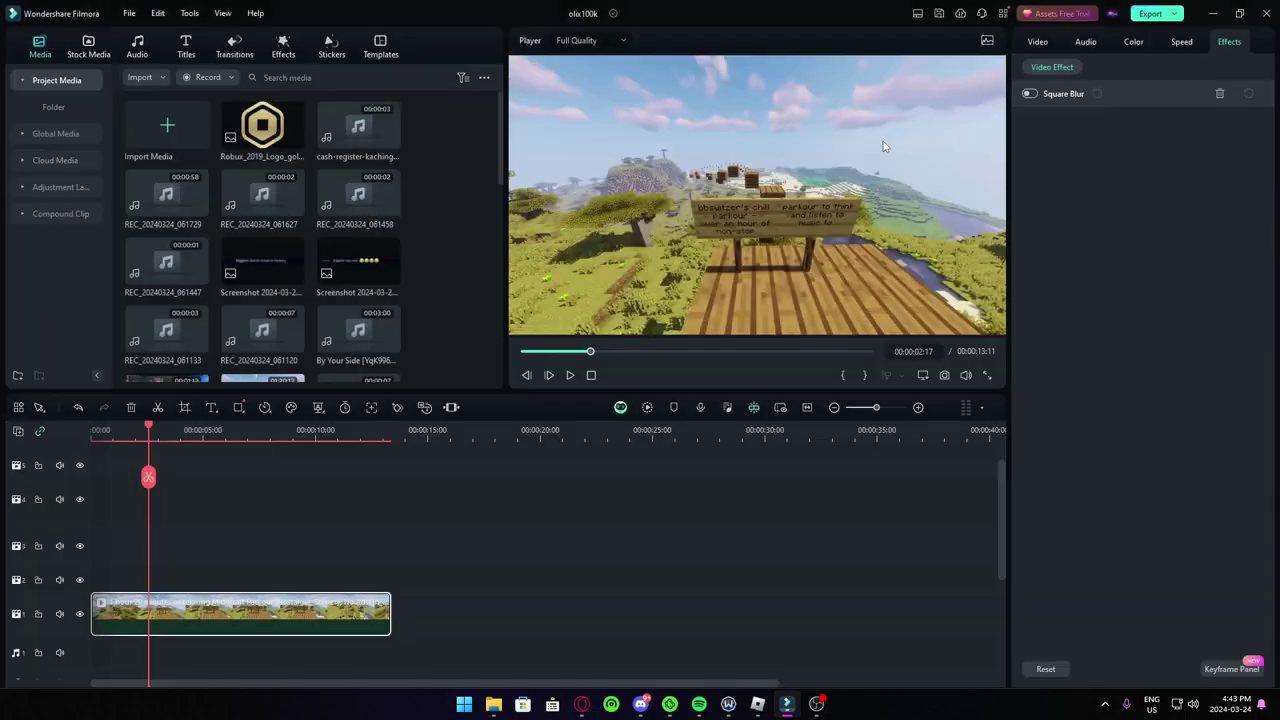
- Switch to Discord to watch the shared Premiere Pro edit and check the recording in OBS again
{"action": "left_click", "coordinate": [648, 704]}
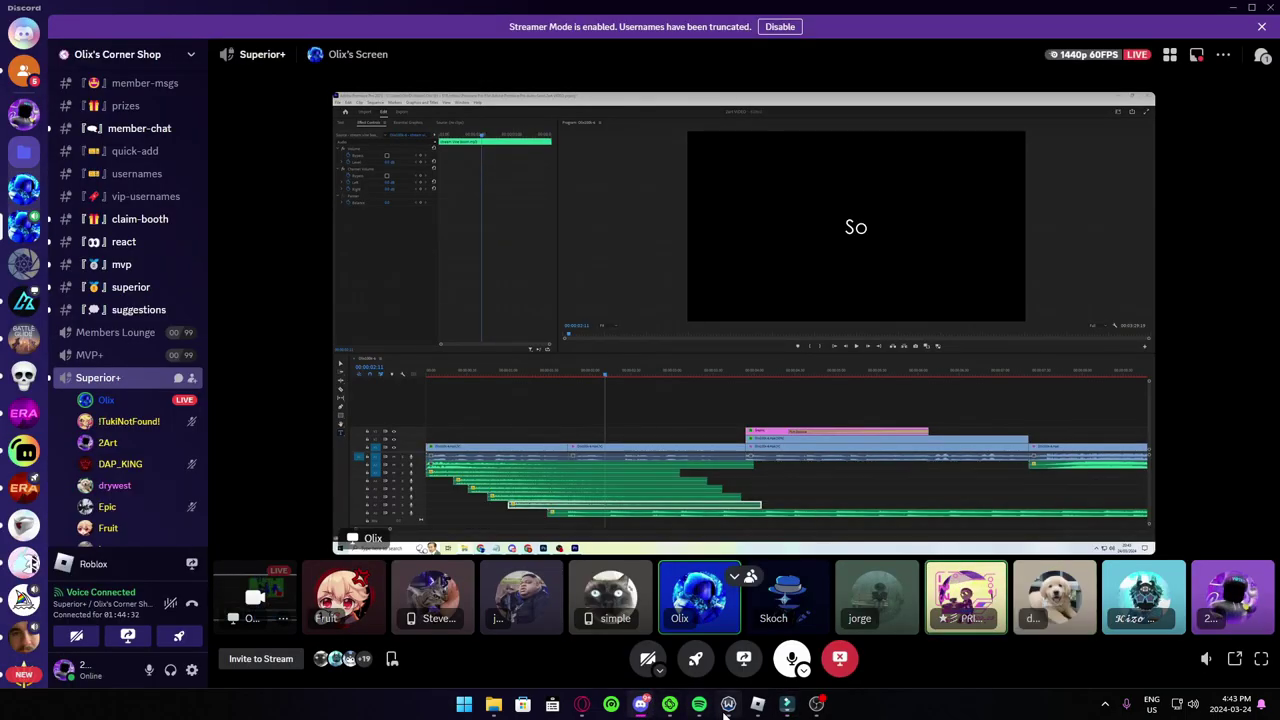
{"action": "mouse_move", "coordinate": [816, 705]}
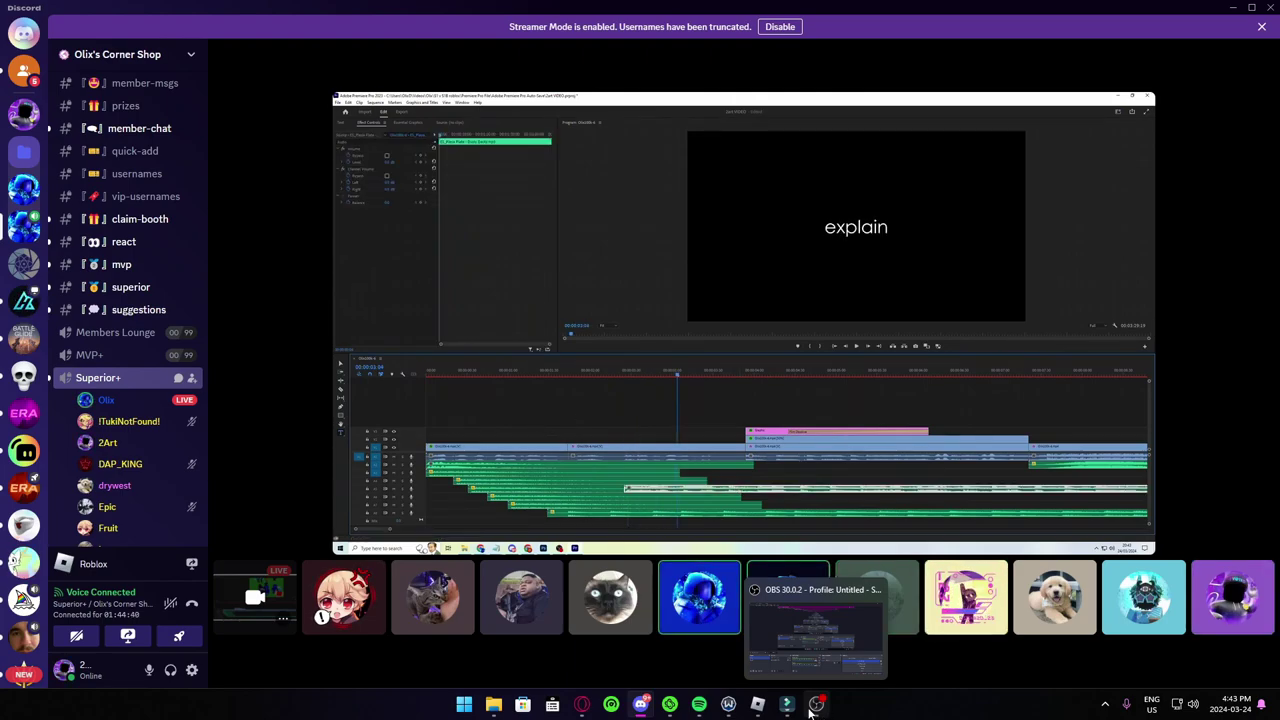
{"action": "left_click", "coordinate": [816, 704]}
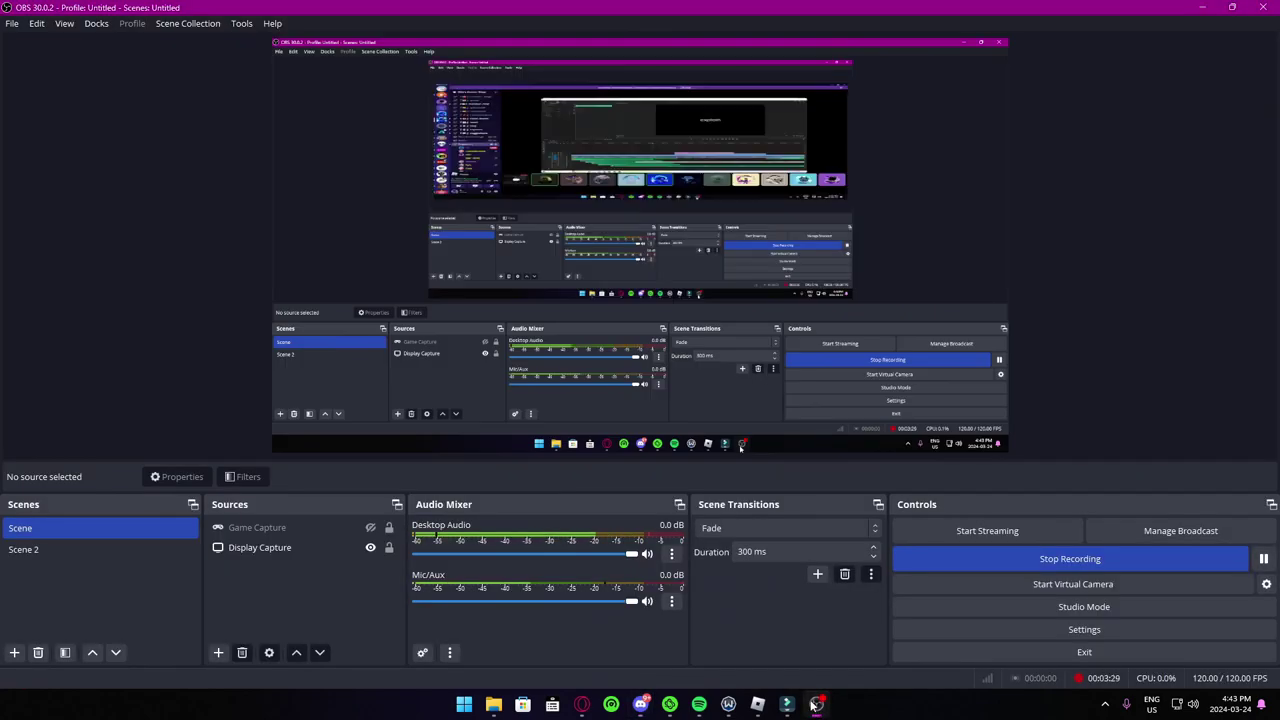
- Return to Filmora and undo the deletions and blur change until the full timeline with titles, overlays and audio is restored
{"action": "left_click", "coordinate": [787, 704]}
{"action": "key", "text": "ctrl+z"}
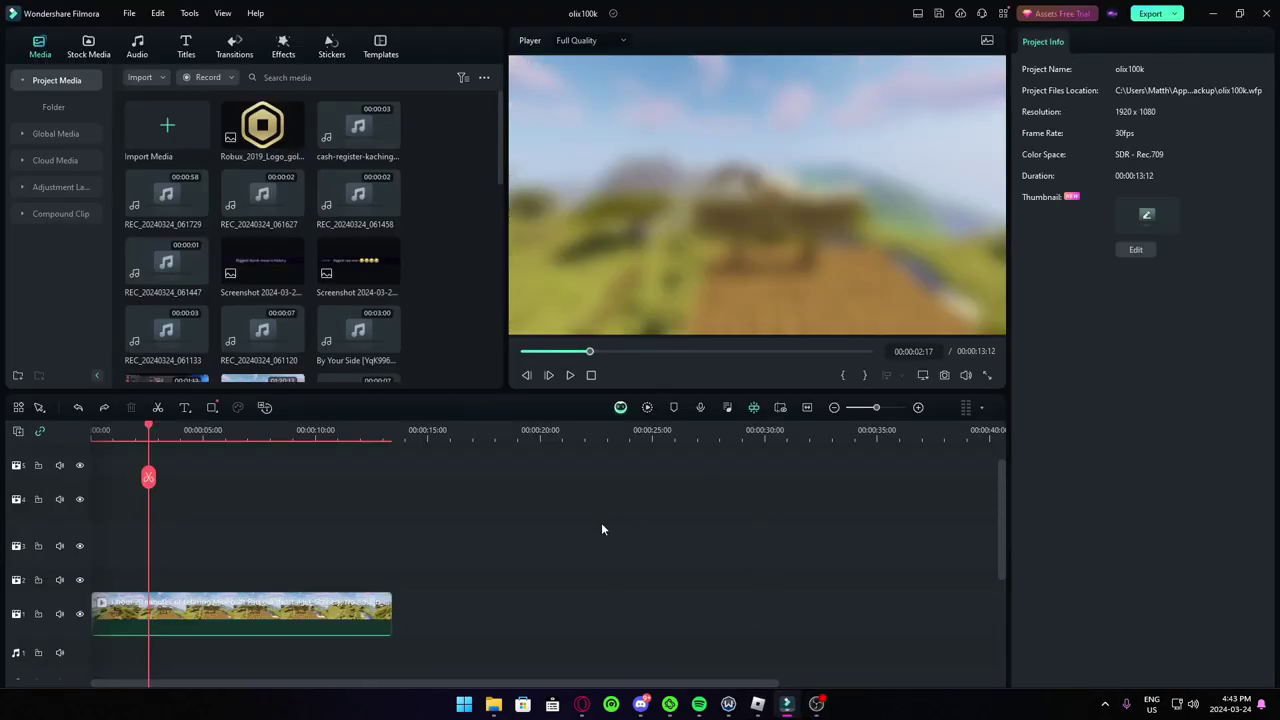
{"action": "key", "text": "ctrl+y"}
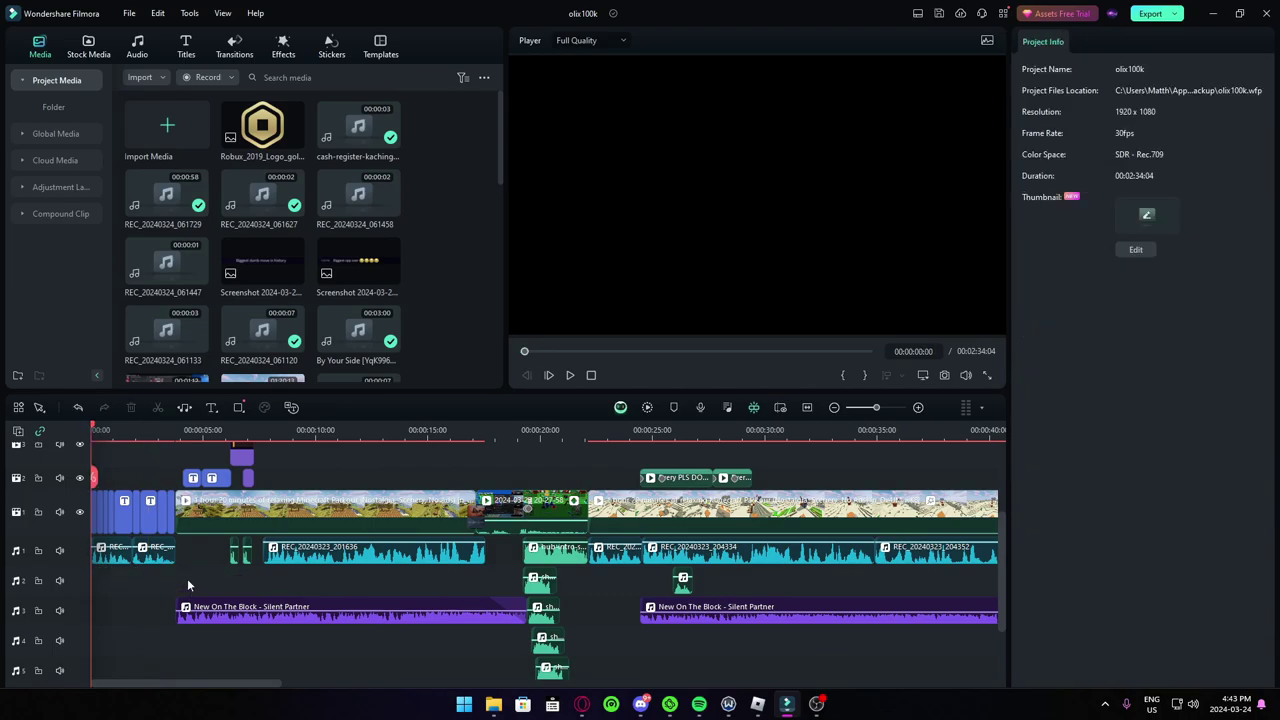
- Examine the title clips, overlays and audio clips around the parkour clip on the restored timeline
{"action": "scroll", "coordinate": [187, 578], "scroll_direction": "up", "scroll_amount": 5}
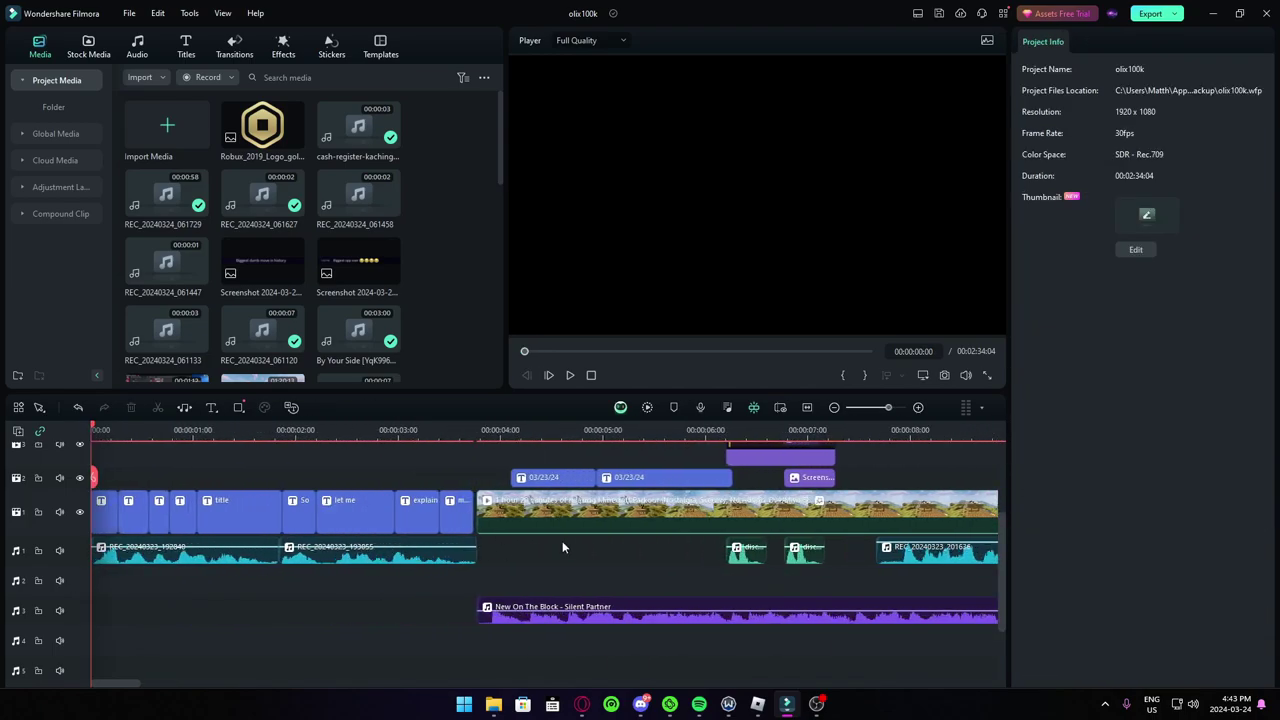
{"action": "scroll", "coordinate": [496, 542], "scroll_direction": "down", "scroll_amount": 3}
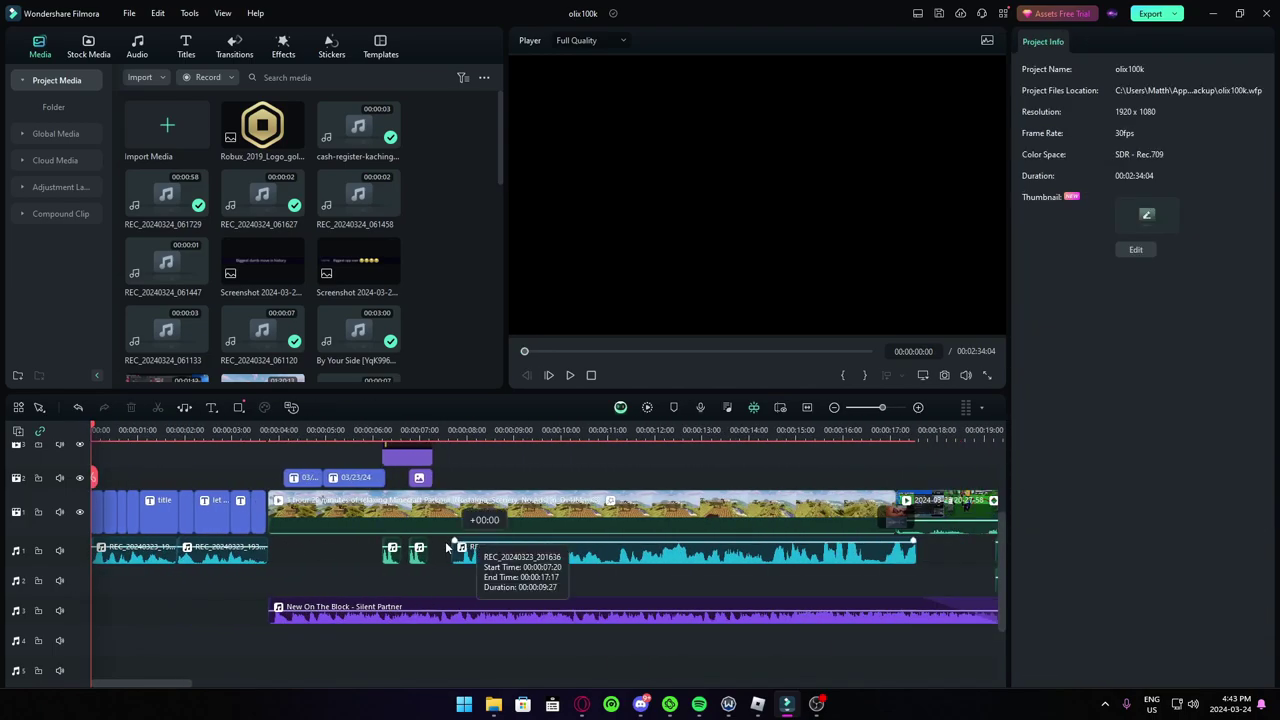
{"action": "left_click", "coordinate": [810, 560]}
{"action": "left_click", "coordinate": [581, 584]}
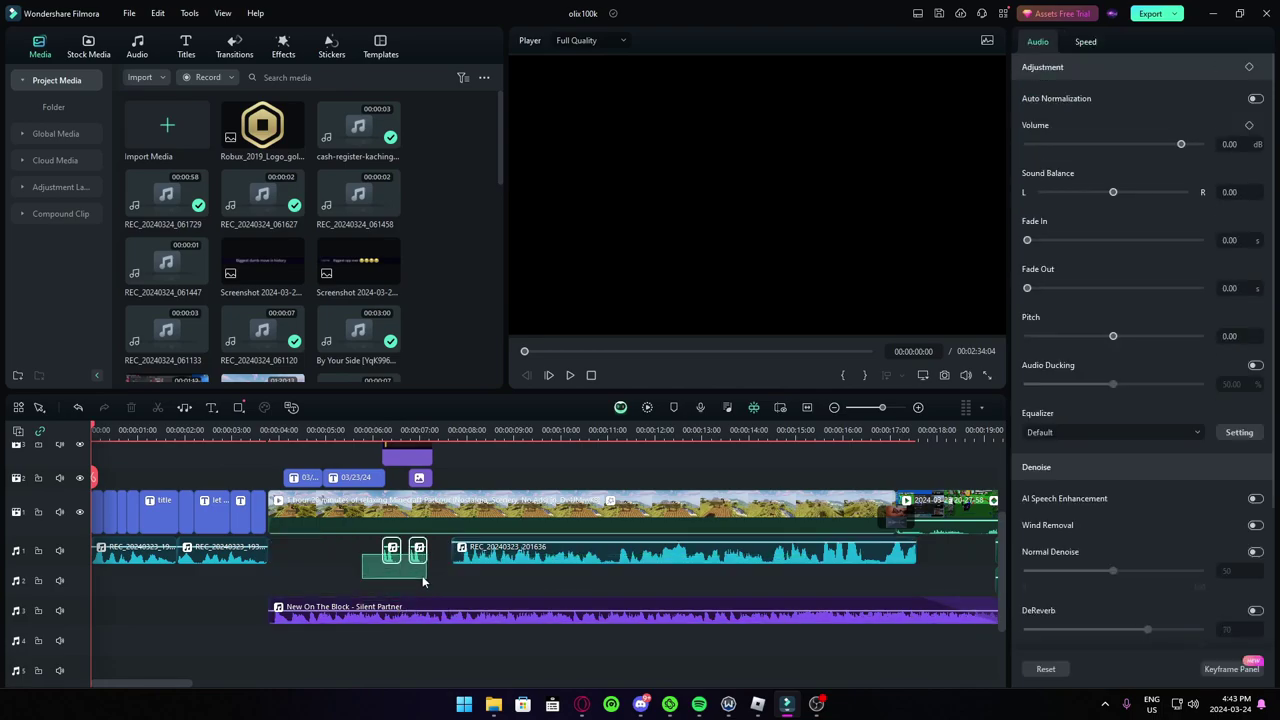
{"action": "scroll", "coordinate": [440, 585], "scroll_direction": "down", "scroll_amount": 1}
{"action": "scroll", "coordinate": [530, 525], "scroll_direction": "up", "scroll_amount": 2}
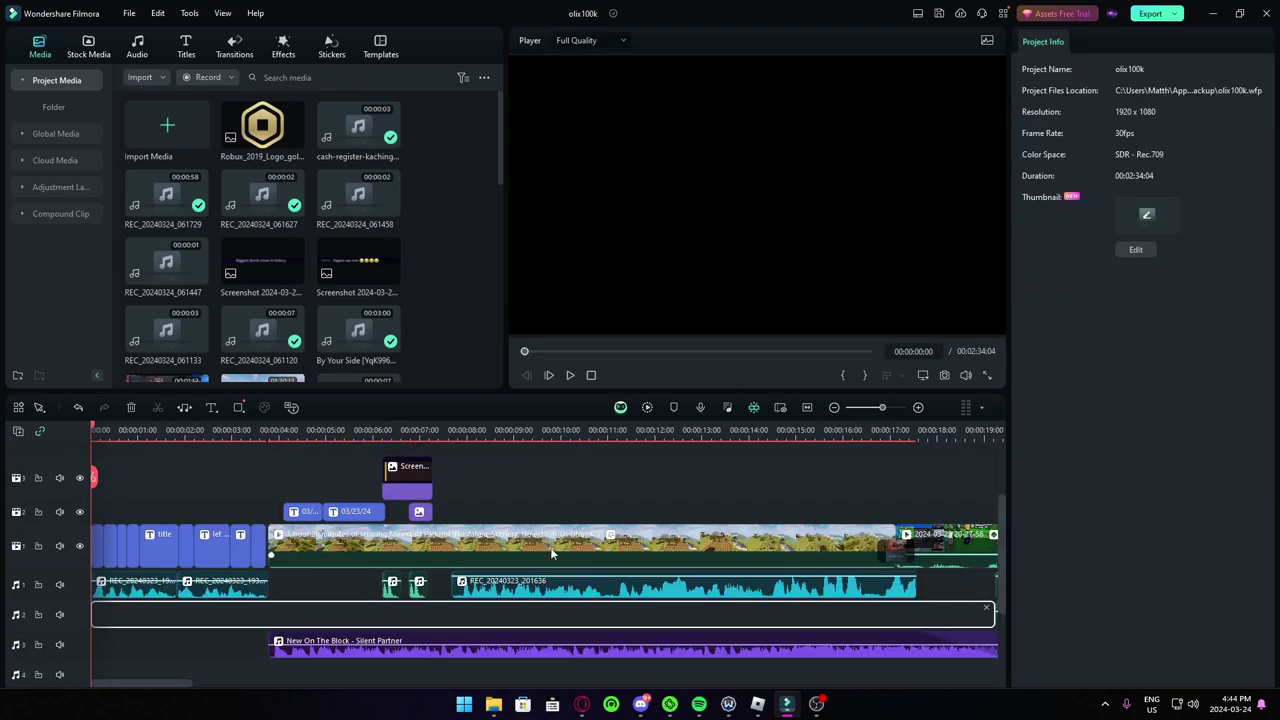
- View the shared stream in Discord, browse the Downloads folder in File Explorer, and close it to return to the stream
{"action": "left_click", "coordinate": [641, 705]}
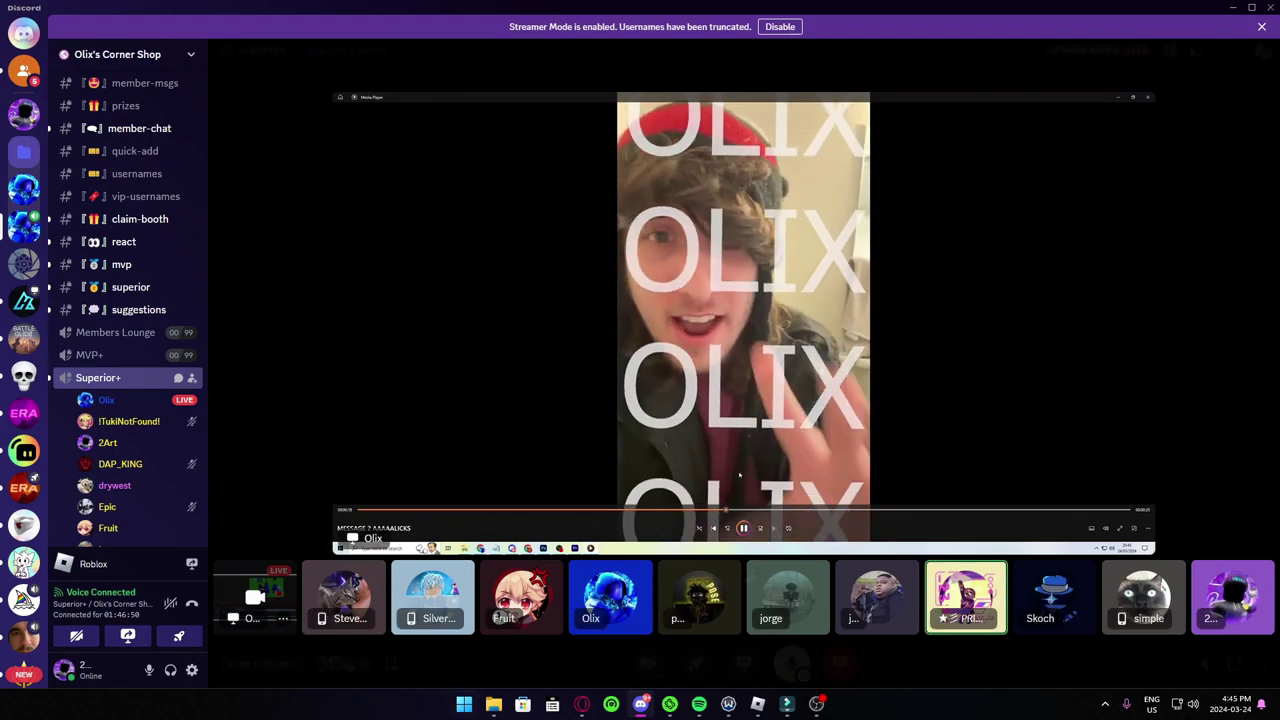
{"action": "mouse_move", "coordinate": [490, 708]}
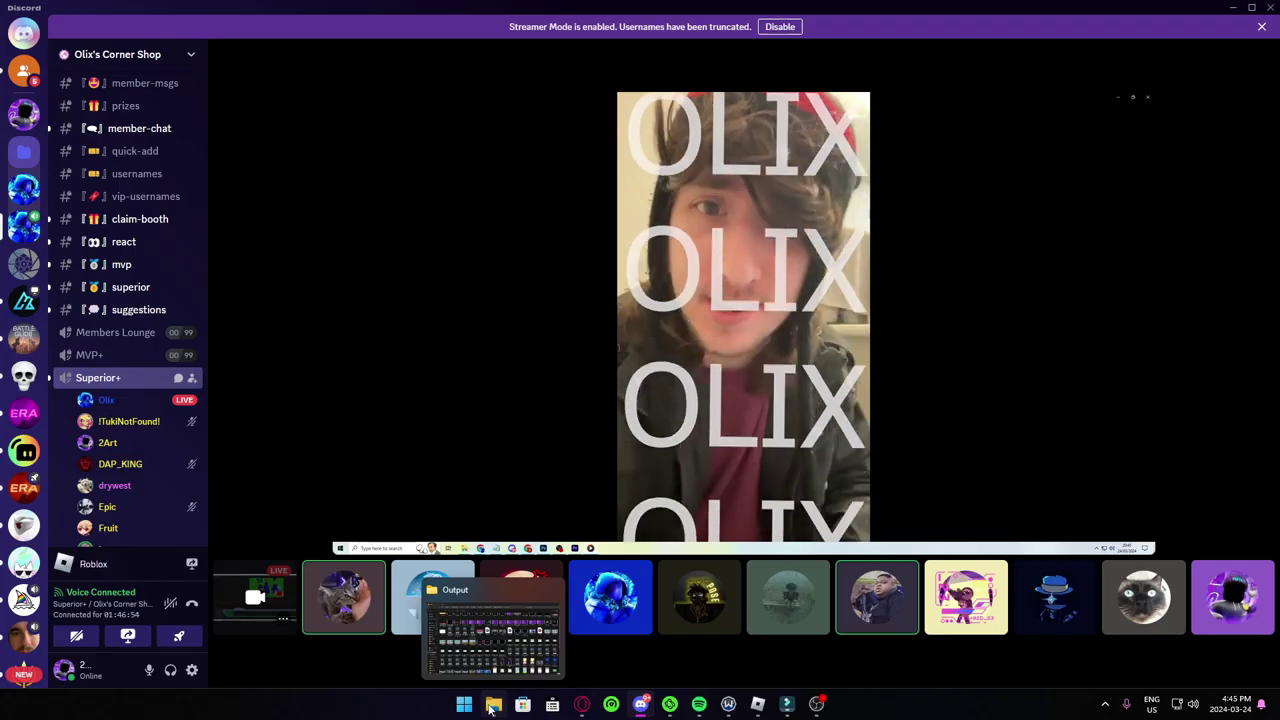
{"action": "left_click", "coordinate": [492, 705]}
{"action": "left_click", "coordinate": [68, 216]}
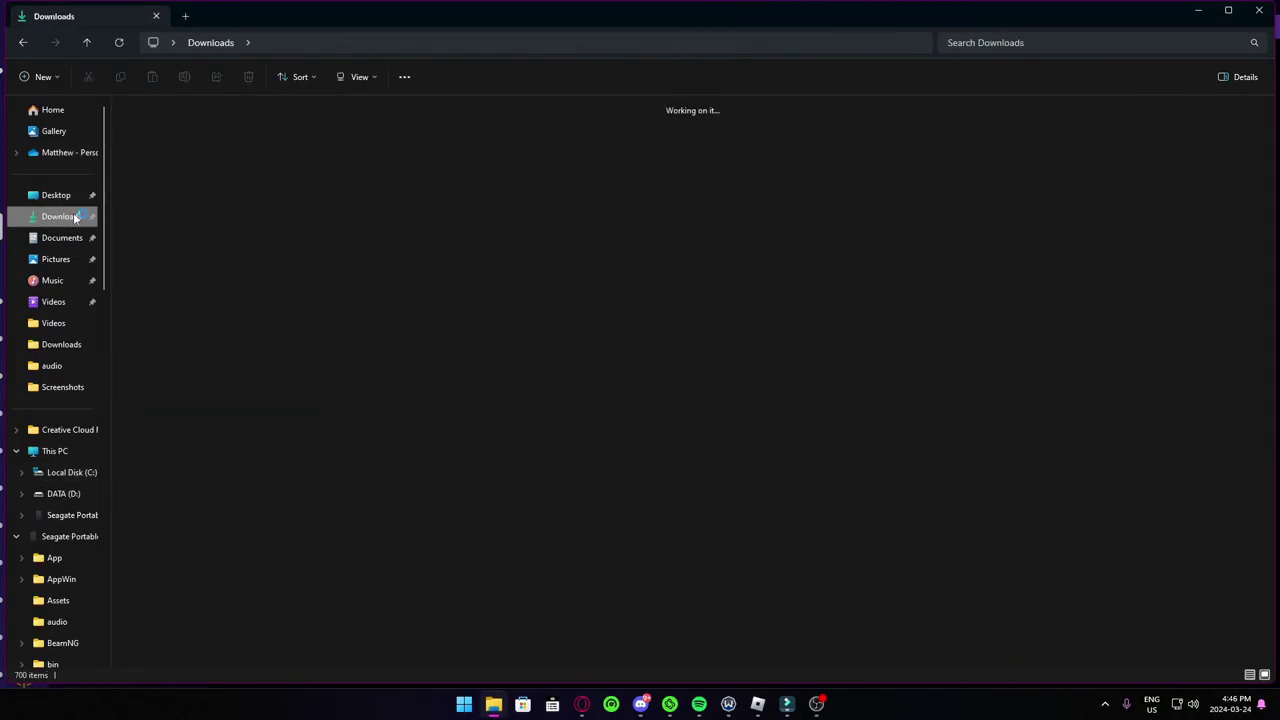
{"action": "scroll", "coordinate": [810, 180], "scroll_direction": "down", "scroll_amount": 10}
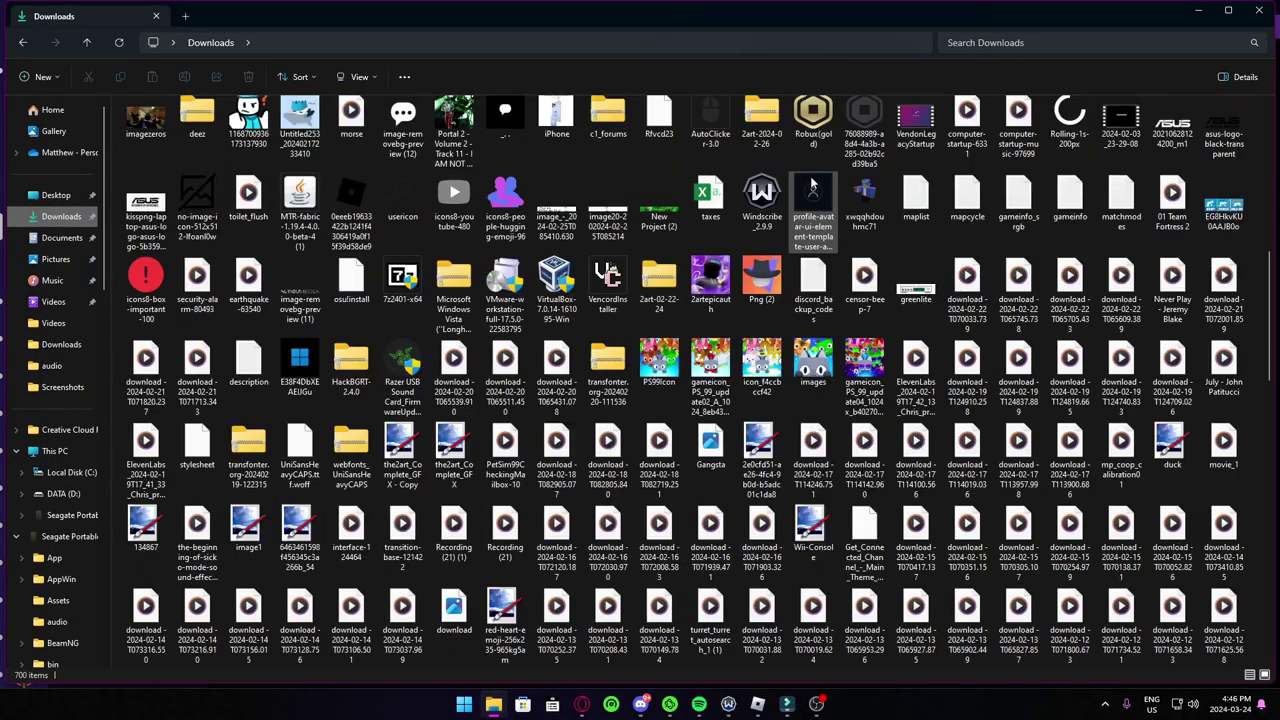
{"action": "scroll", "coordinate": [857, 369], "scroll_direction": "down", "scroll_amount": 15}
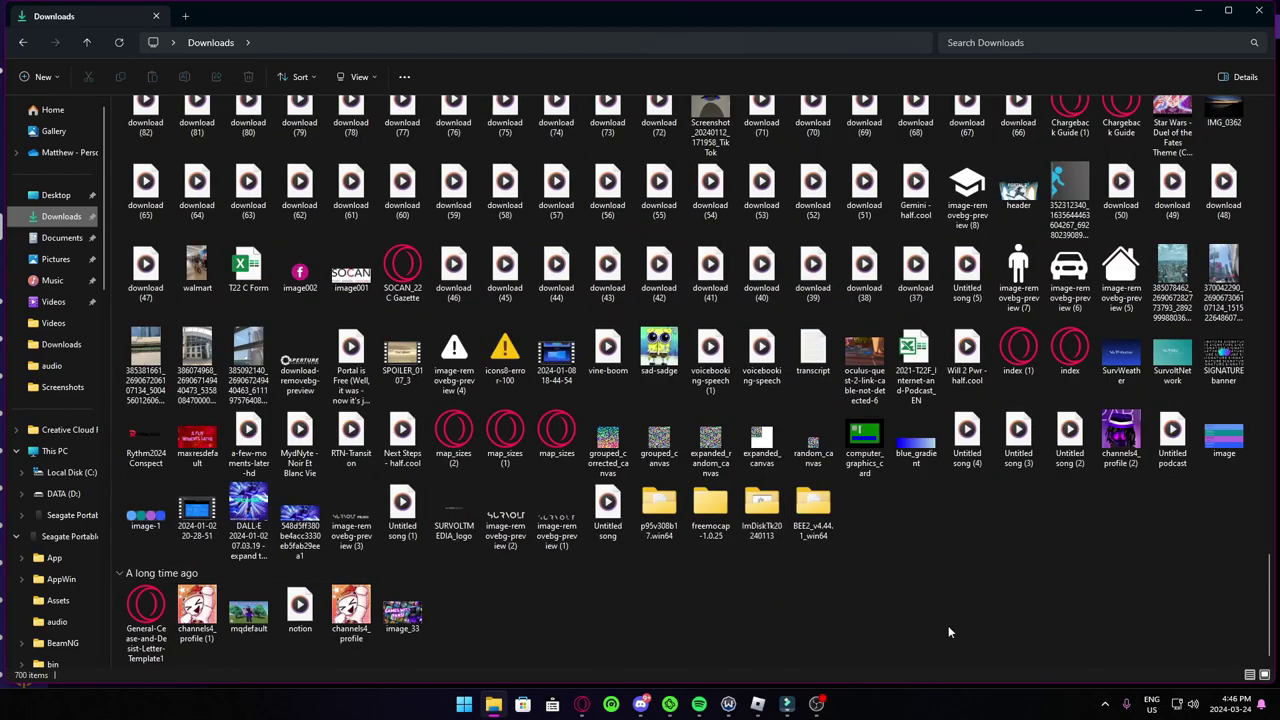
{"action": "scroll", "coordinate": [976, 568], "scroll_direction": "up", "scroll_amount": 2}
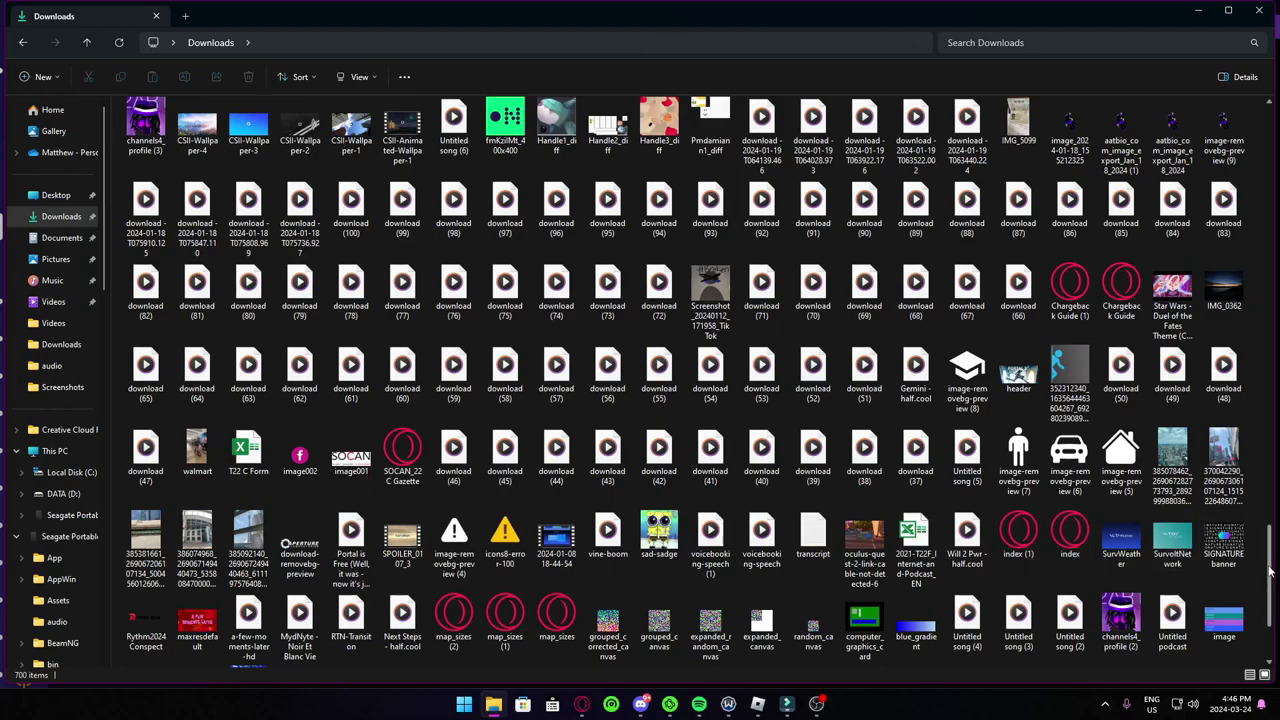
{"action": "left_click_drag", "start_coordinate": [1270, 571], "coordinate": [1258, 88]}
{"action": "left_click", "coordinate": [1257, 13]}
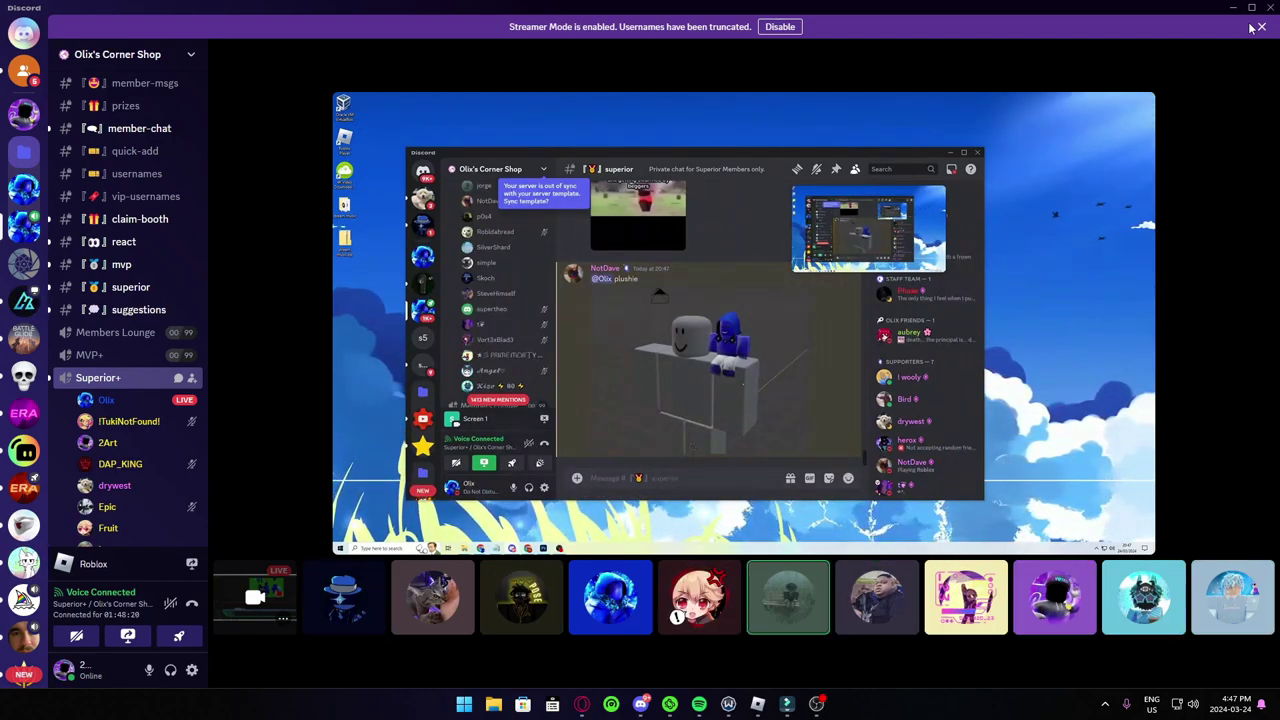
{"action": "mouse_move", "coordinate": [666, 364]}
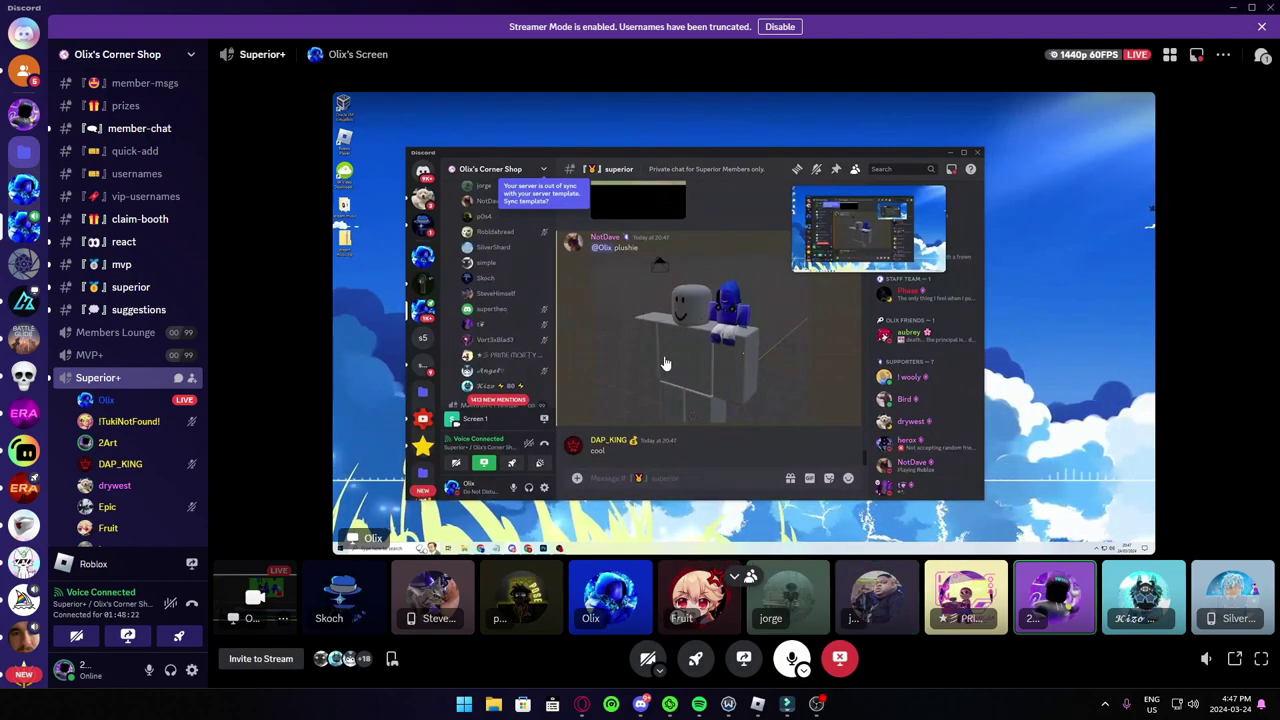